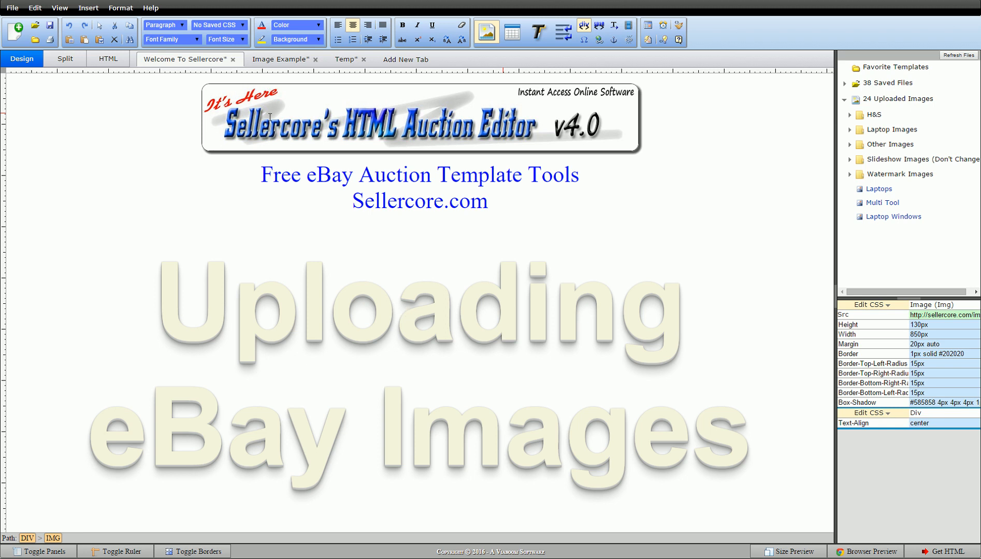
Open the Image Example template and look over its title header, sample photo and description area.
left_click(283, 60)
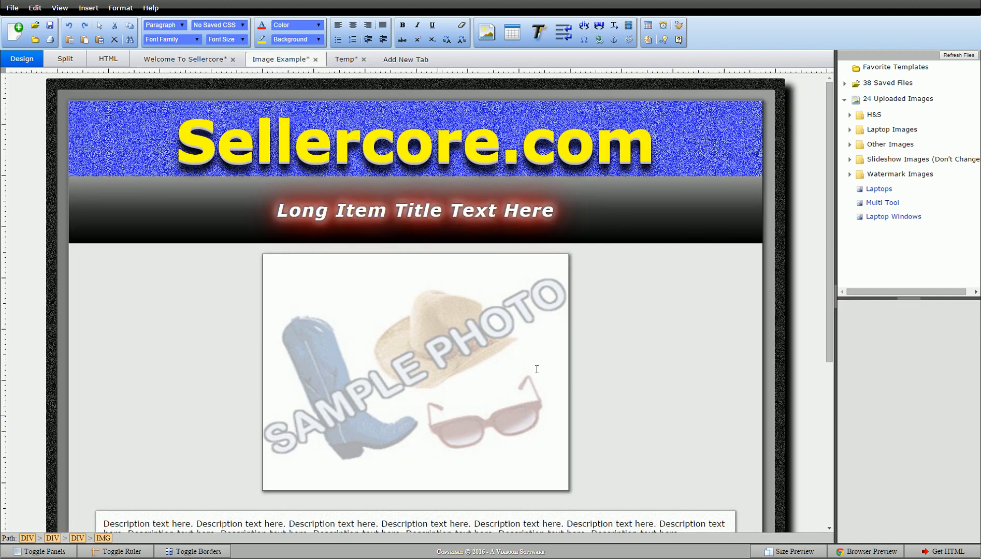
scroll(601, 355, "down", 5)
scroll(608, 357, "up", 5)
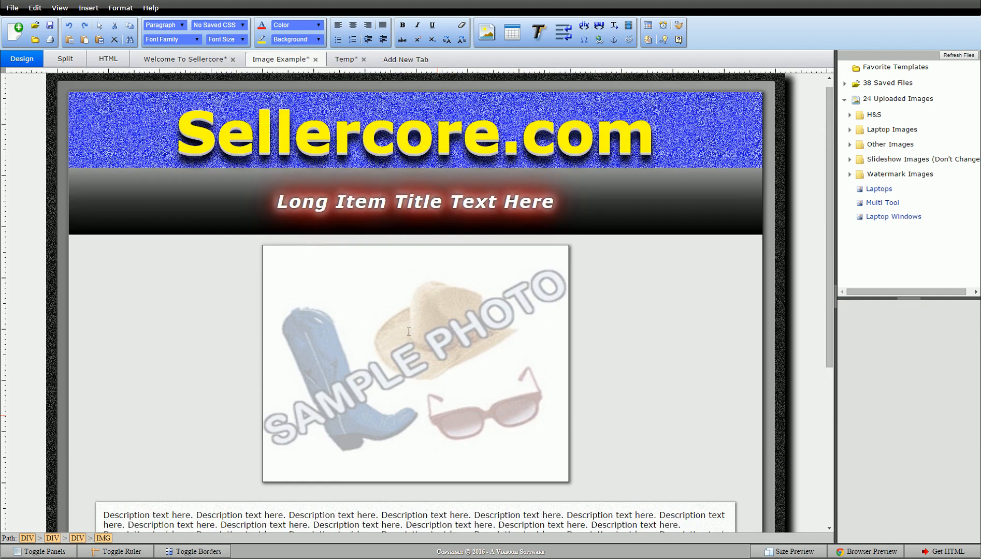
scroll(408, 331, "up", 1)
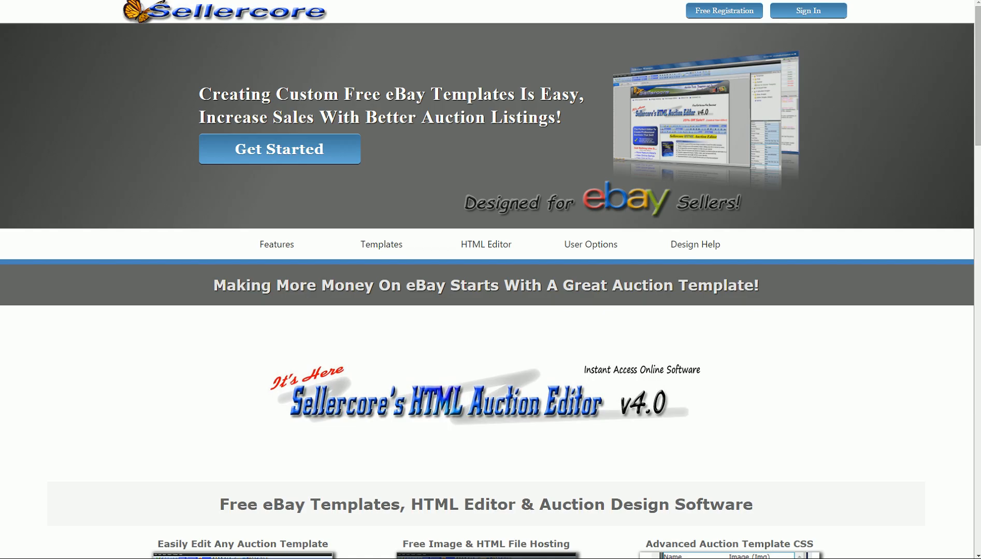
Look at the free registration option on the Sellercore home page and the Register option in the sign-in form.
left_click(711, 10)
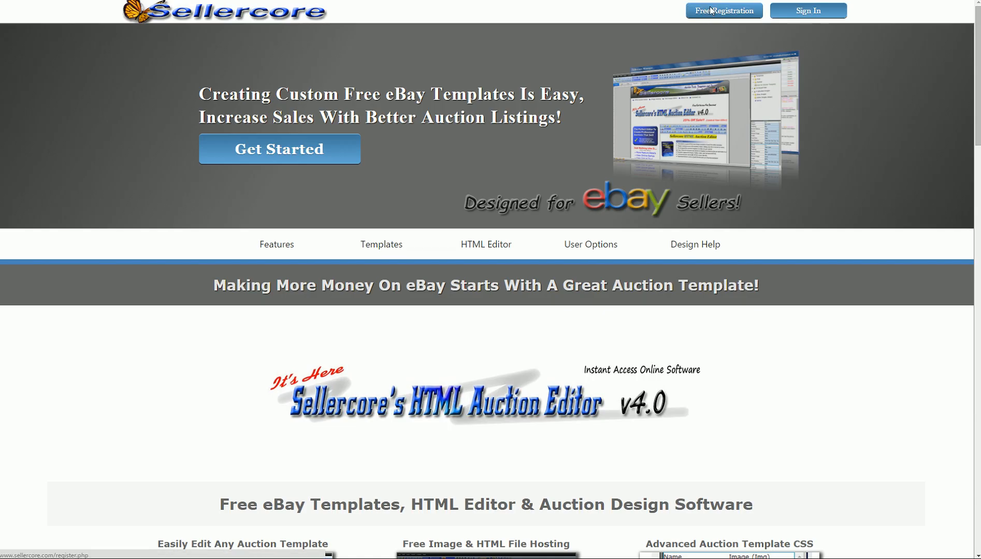
scroll(705, 245, "down", 4)
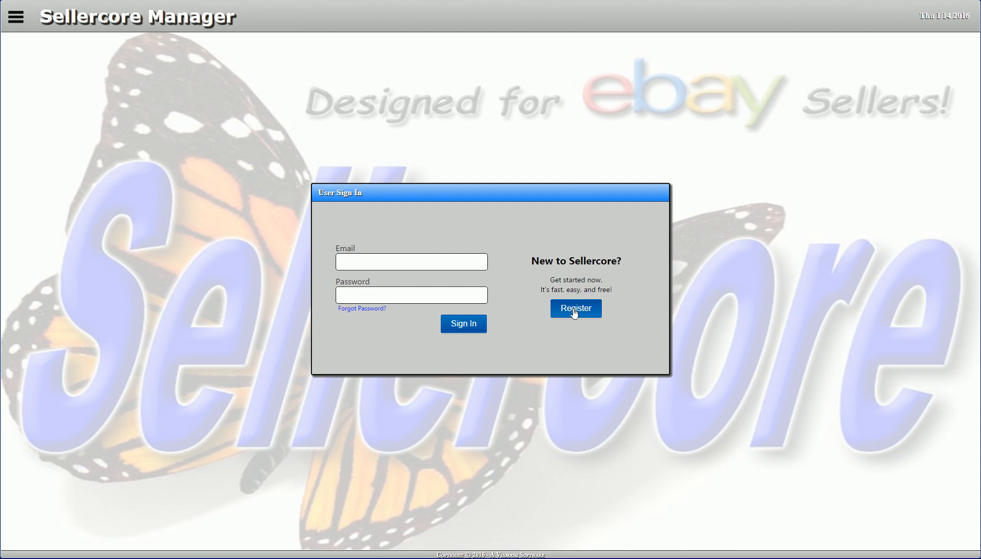
left_click(574, 311)
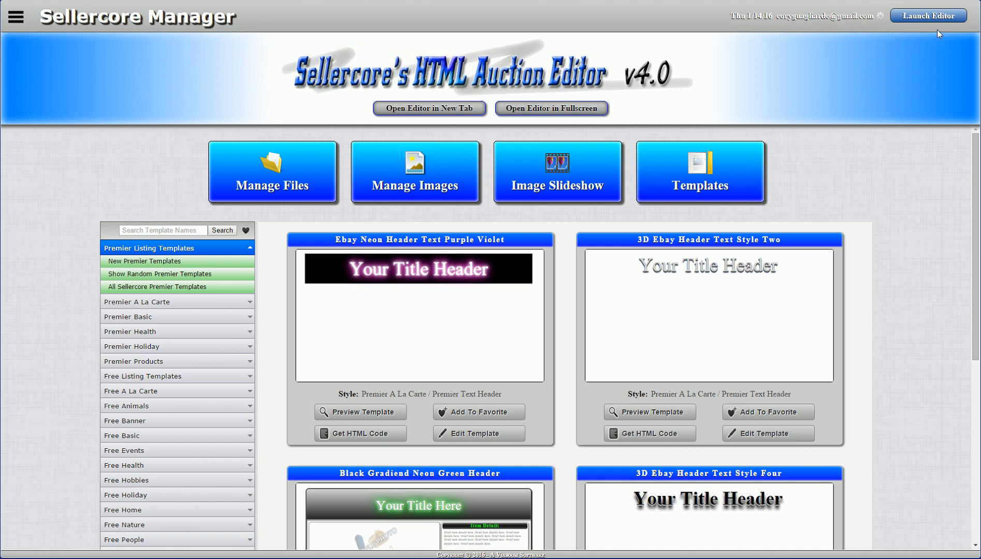
Open the image manager, view the Laptop Images folder and return to the root image folder.
left_click(397, 176)
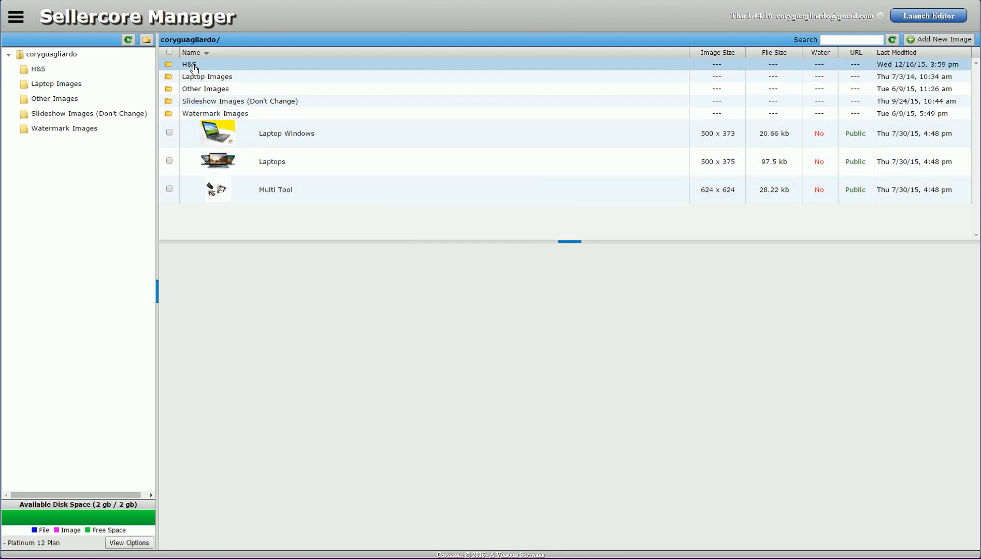
left_click(58, 84)
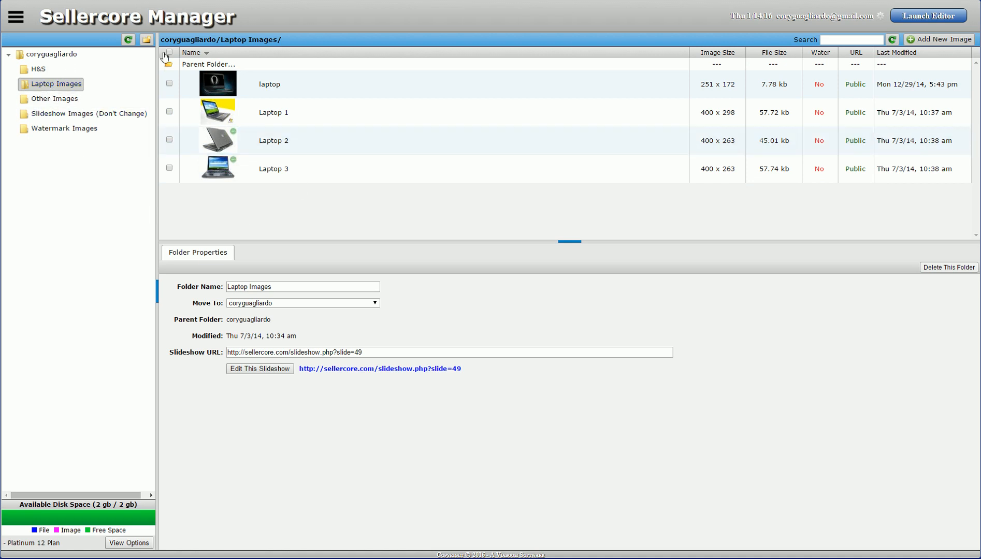
left_click(57, 51)
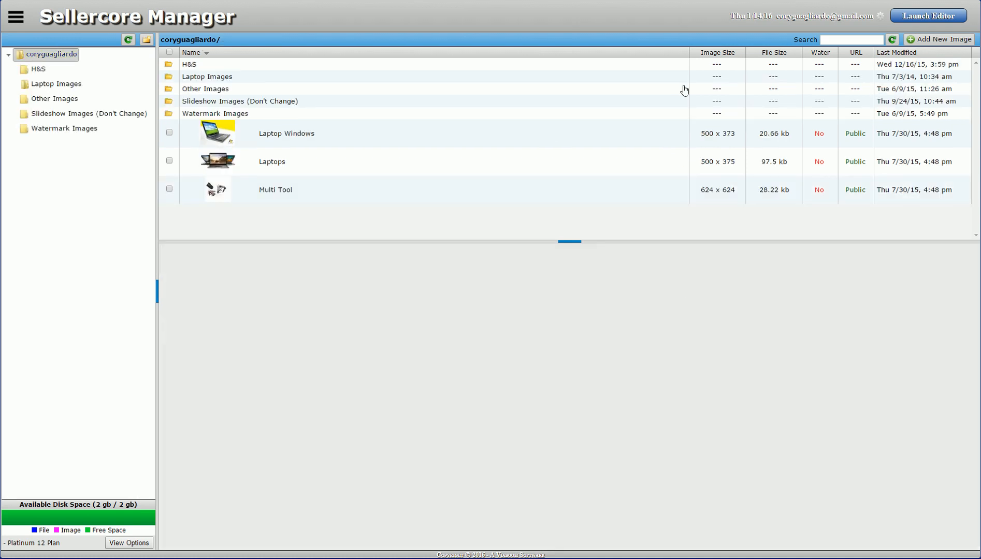
Start a new image entry and review its empty preview, Folder choices and URL View options.
left_click(932, 39)
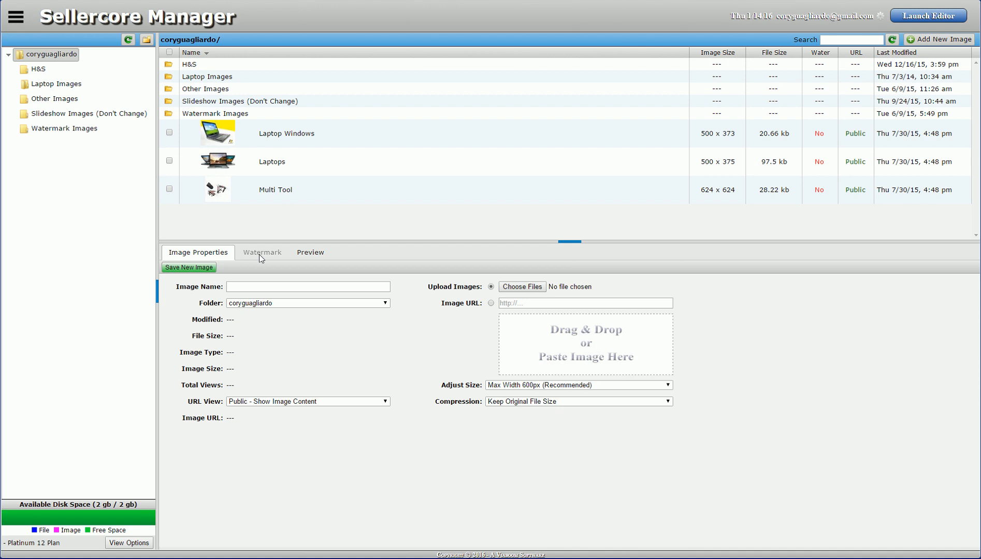
left_click(312, 255)
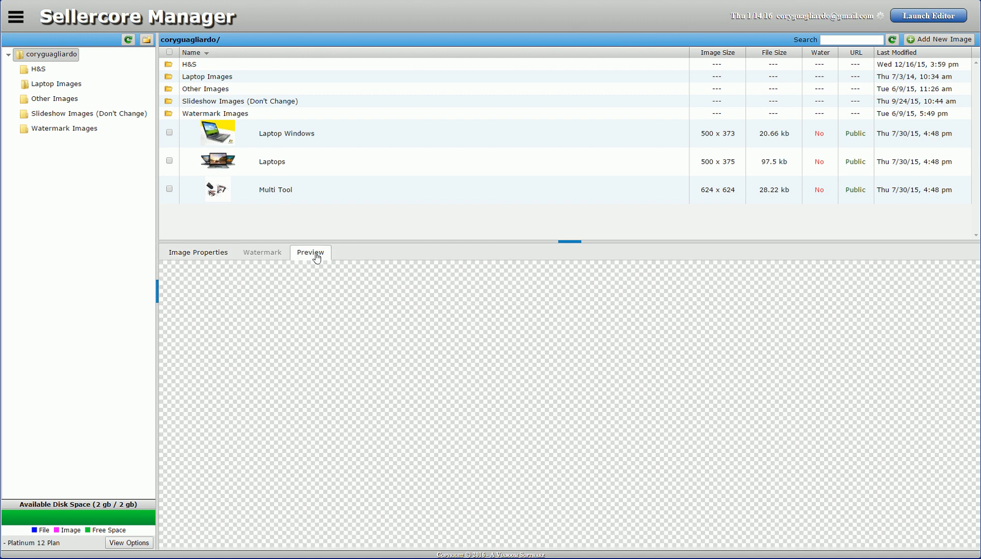
left_click(198, 254)
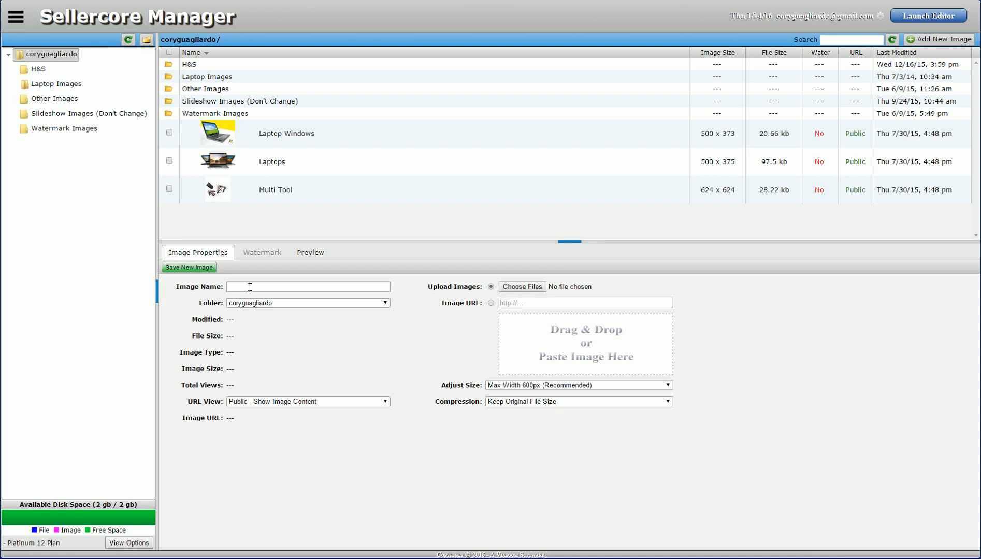
left_click(256, 303)
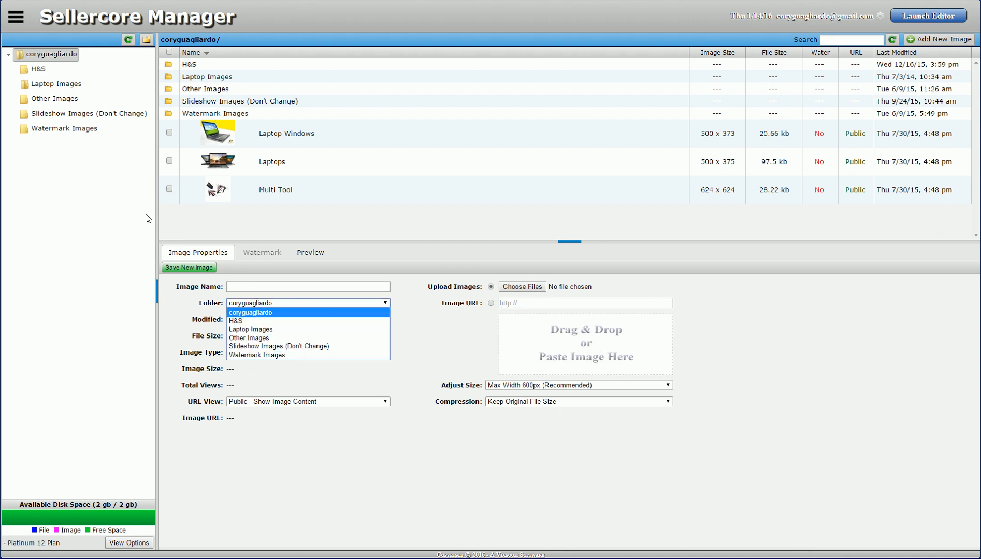
left_click(297, 388)
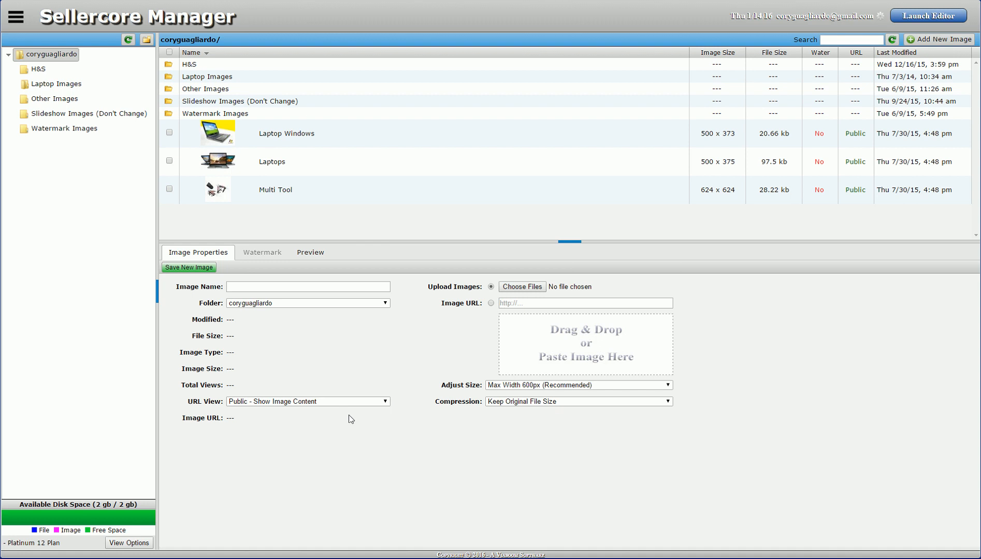
left_click(273, 401)
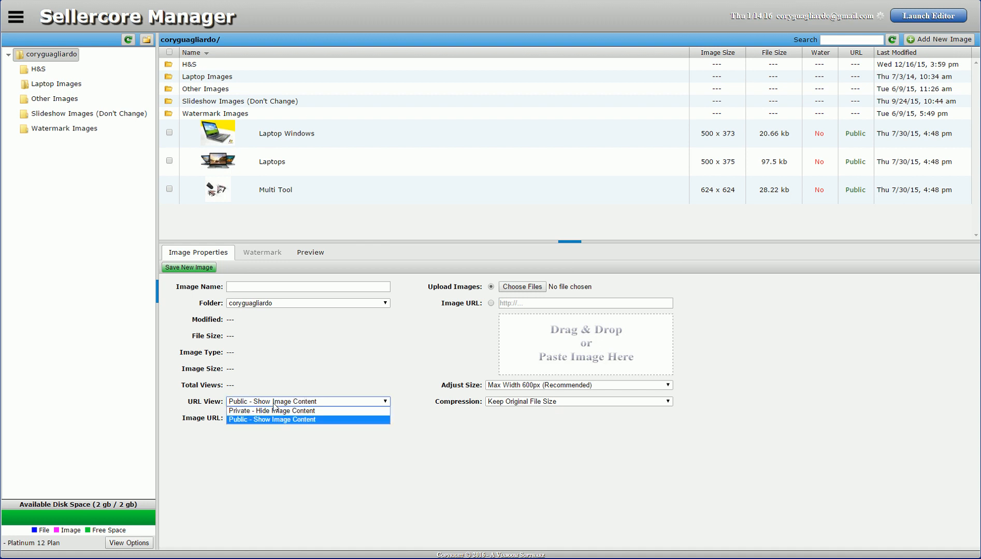
left_click(288, 468)
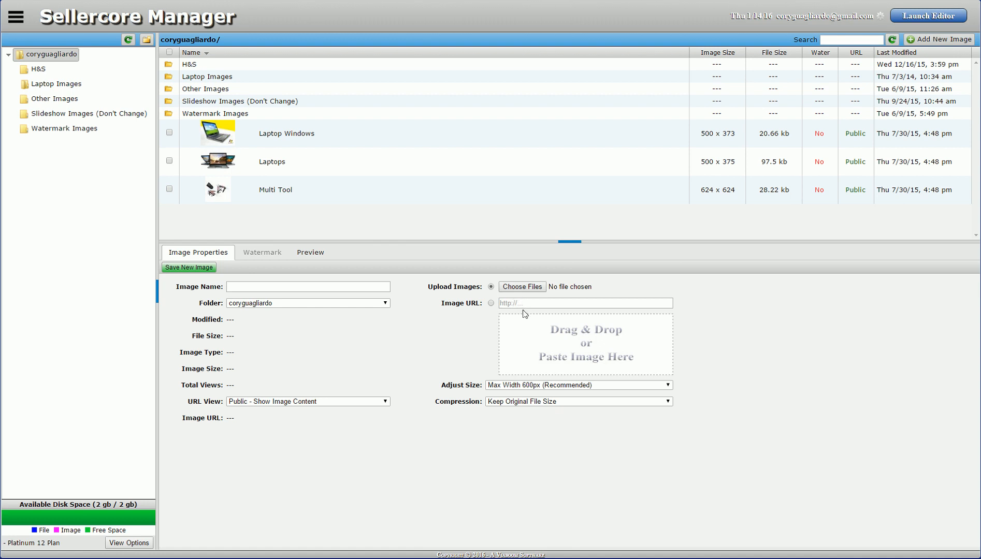
Copy the Laptop Windows thumbnail, paste it as the new image's source and preview it.
right_click(218, 134)
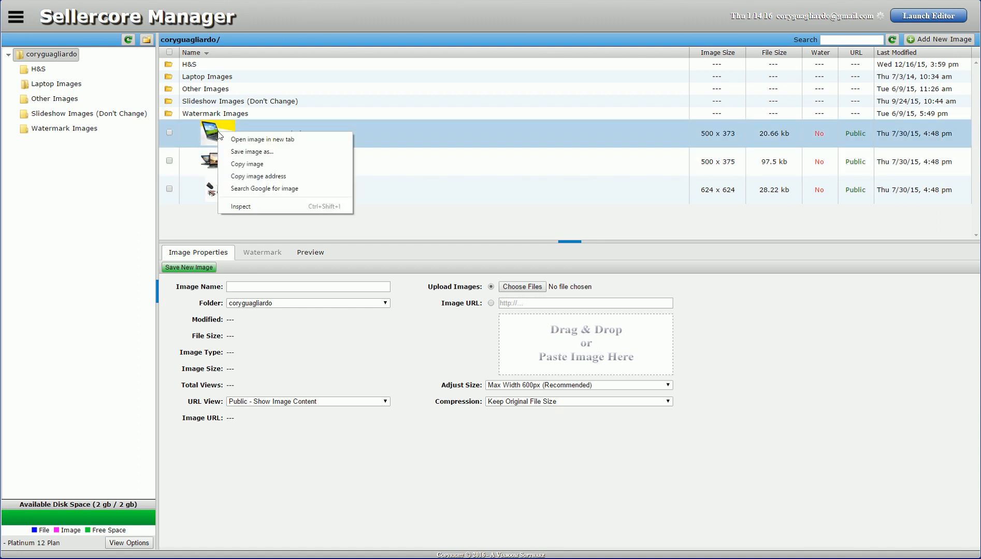
right_click(566, 342)
left_click(592, 405)
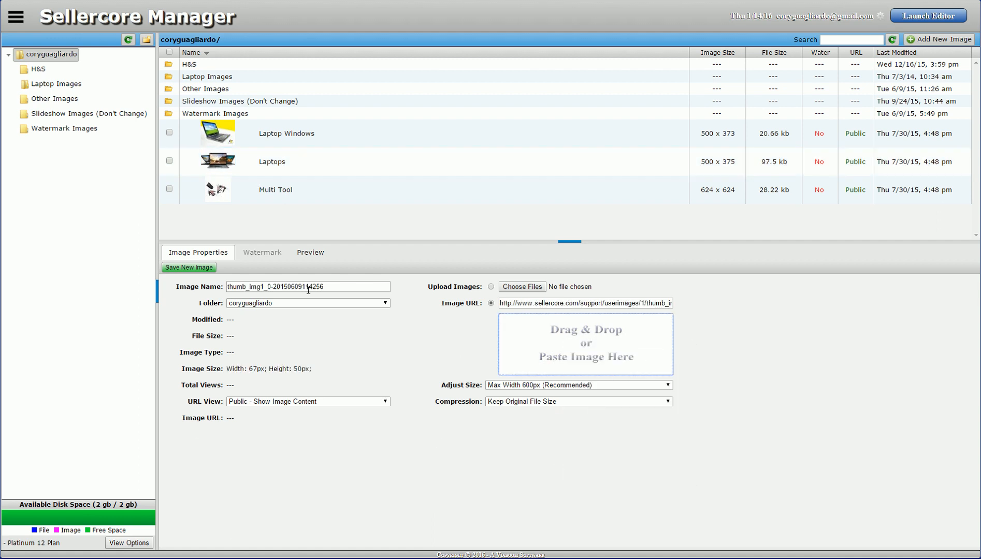
left_click(311, 252)
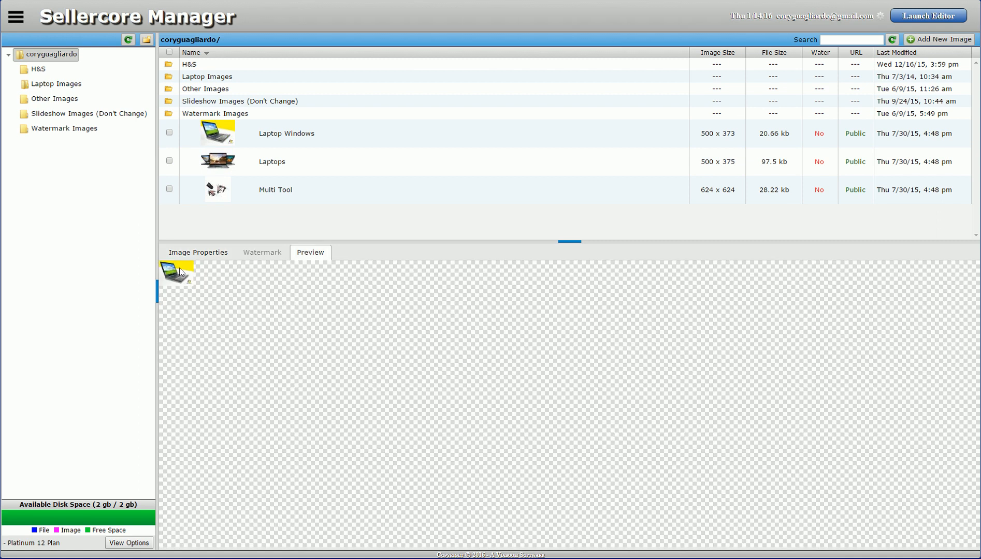
left_click(196, 253)
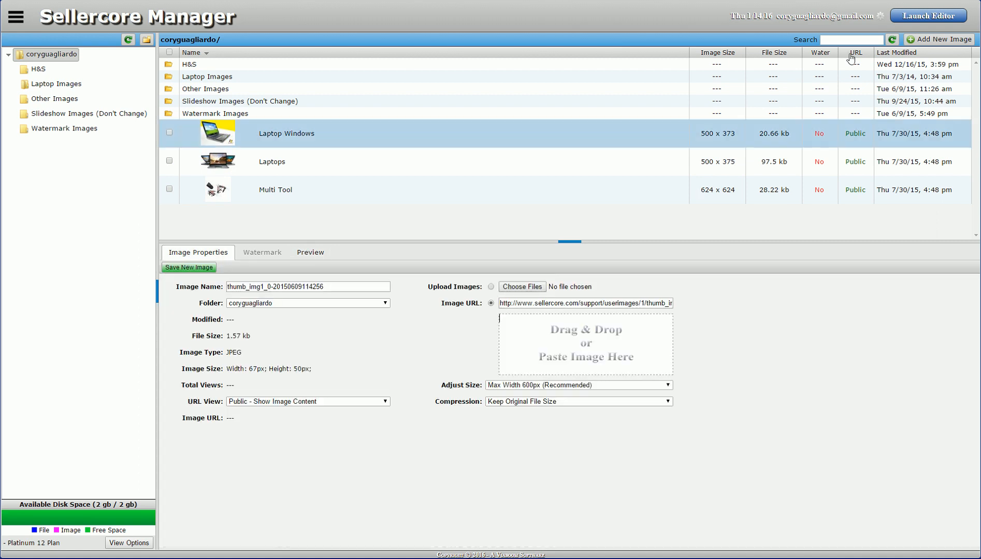
Start a fresh image entry, drop the Laptops thumbnail in as its source and preview it.
left_click(915, 43)
left_click_drag(237, 194, 600, 355)
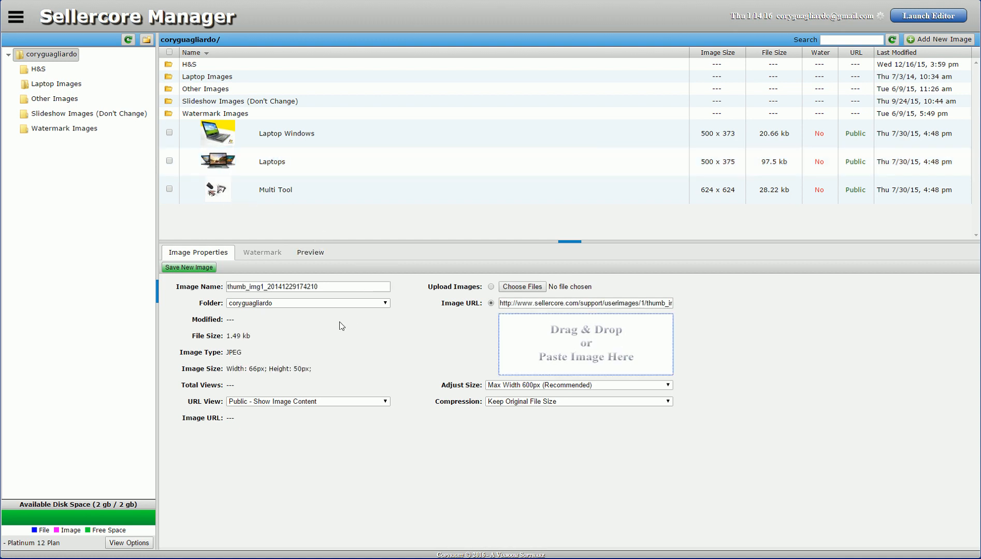
left_click(315, 253)
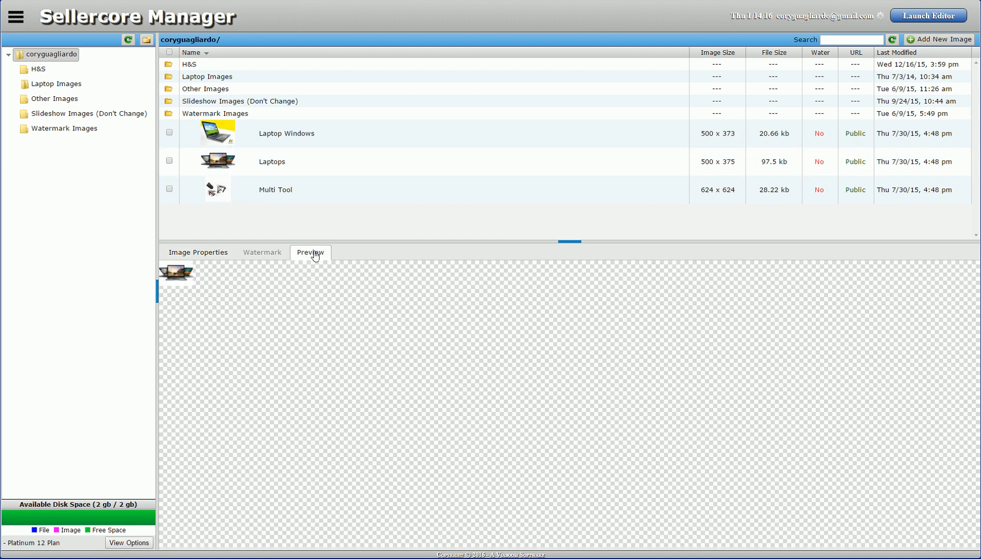
left_click(193, 254)
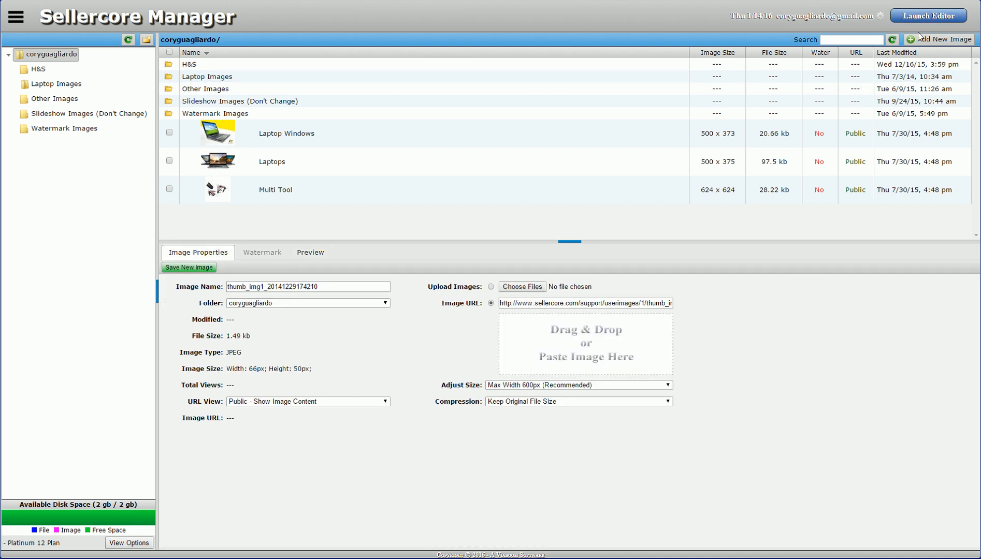
Start another blank image entry and review the available Adjust Size options.
left_click(932, 39)
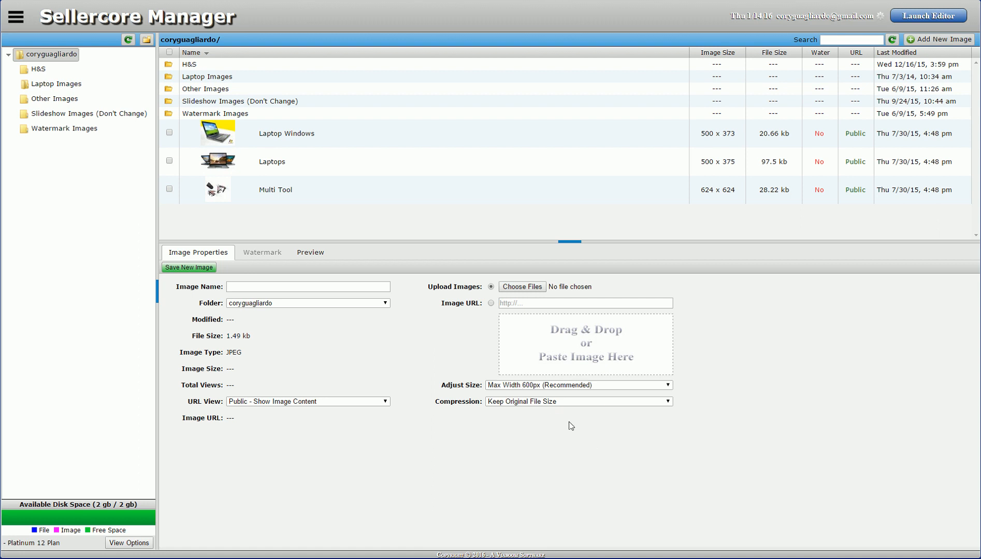
left_click(507, 390)
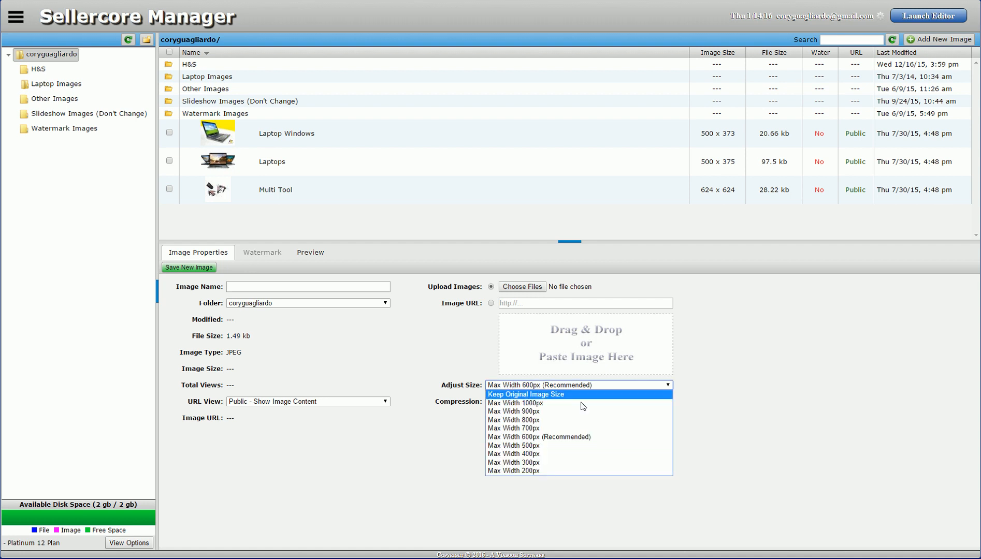
left_click(808, 395)
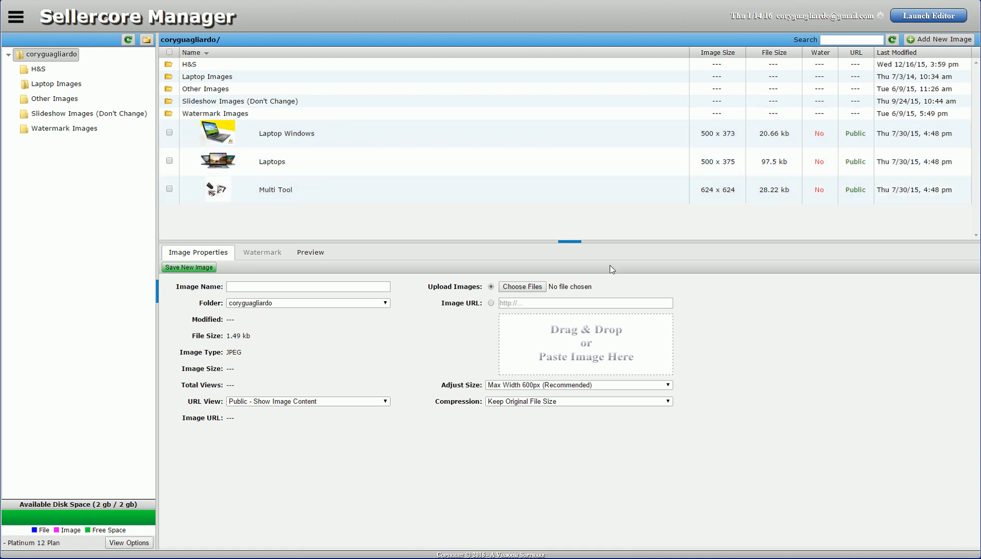
Choose large-laptop-image.jpg from the Pictures folder as the upload file and preview it.
left_click(514, 288)
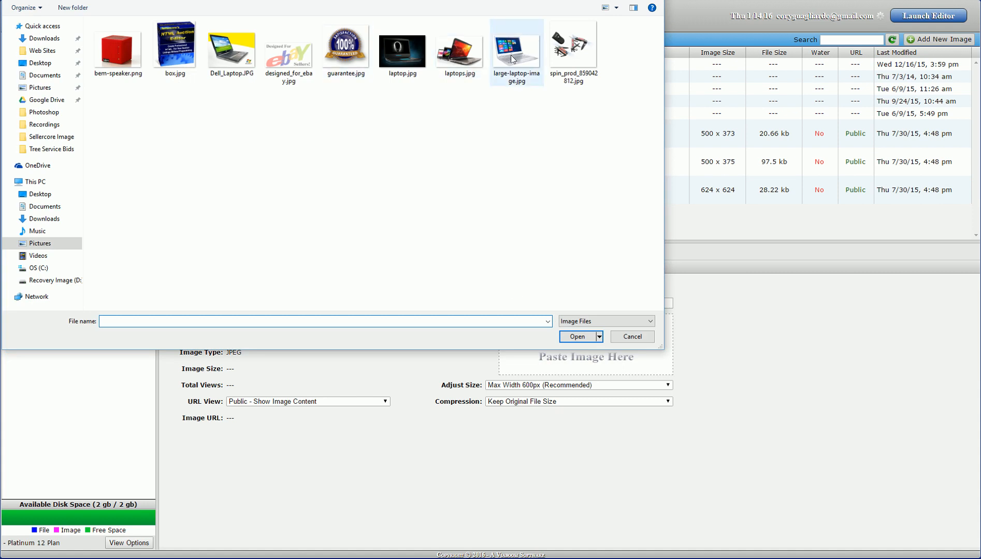
left_click(509, 55)
left_click(575, 336)
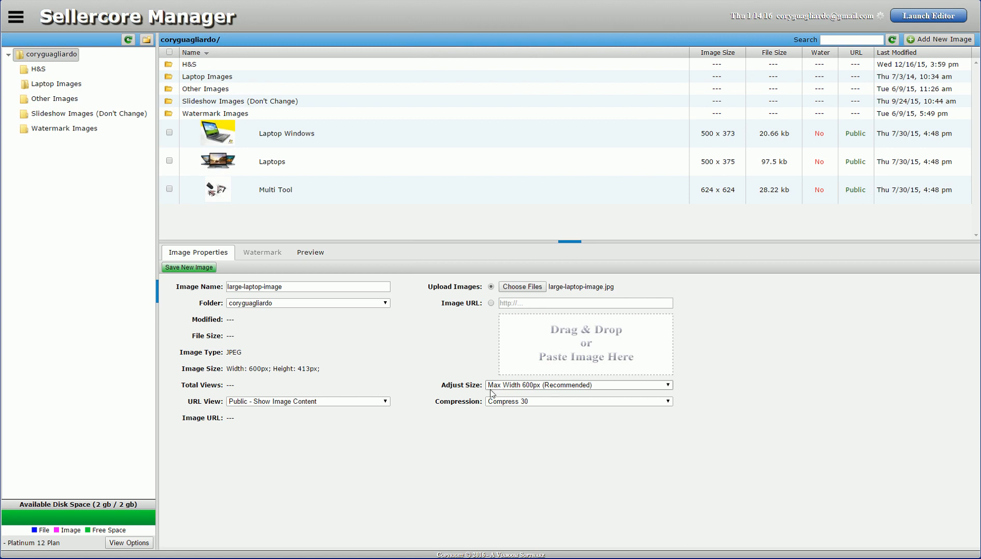
left_click(303, 258)
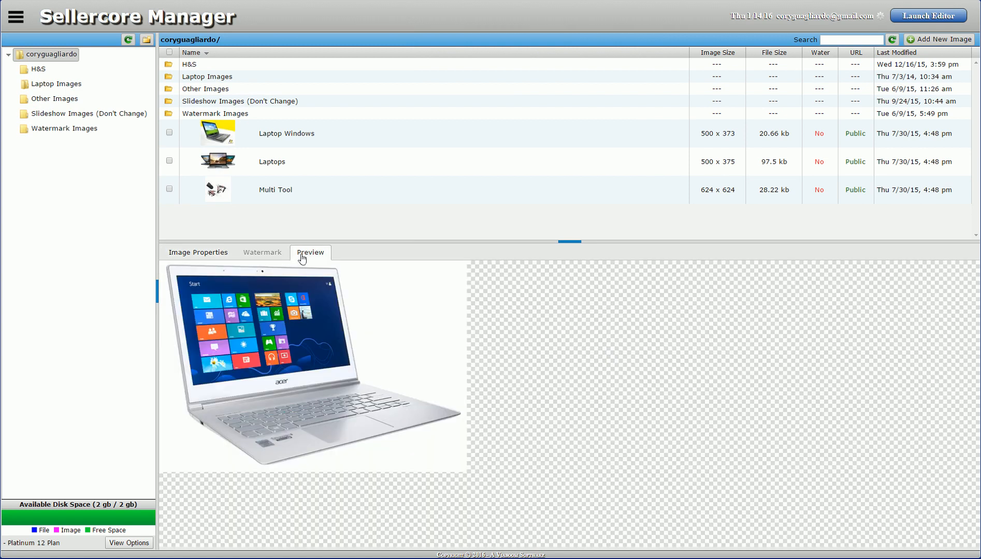
left_click(199, 254)
Set Adjust Size to Keep Original Image Size and Compression to Keep Original File Size.
left_click(504, 386)
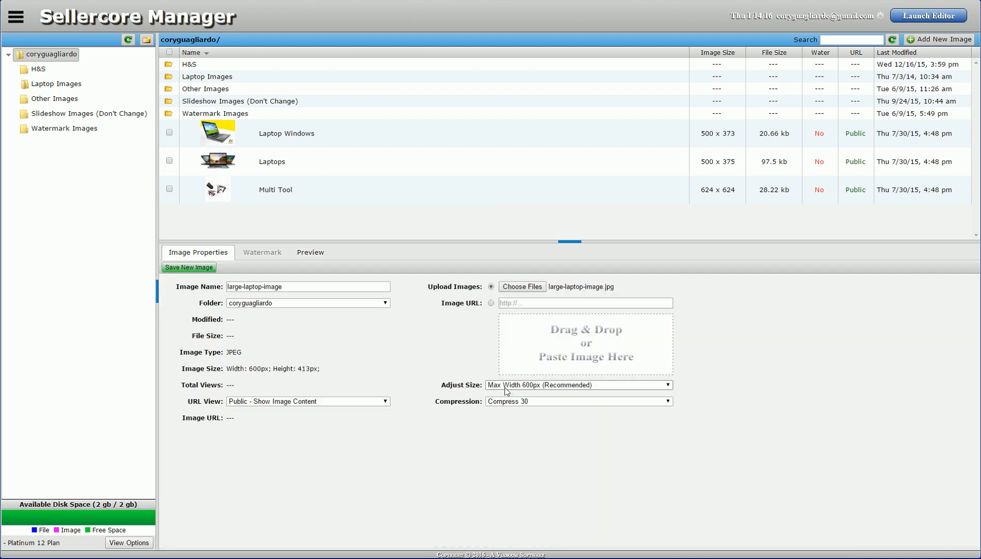
left_click(505, 399)
left_click(505, 401)
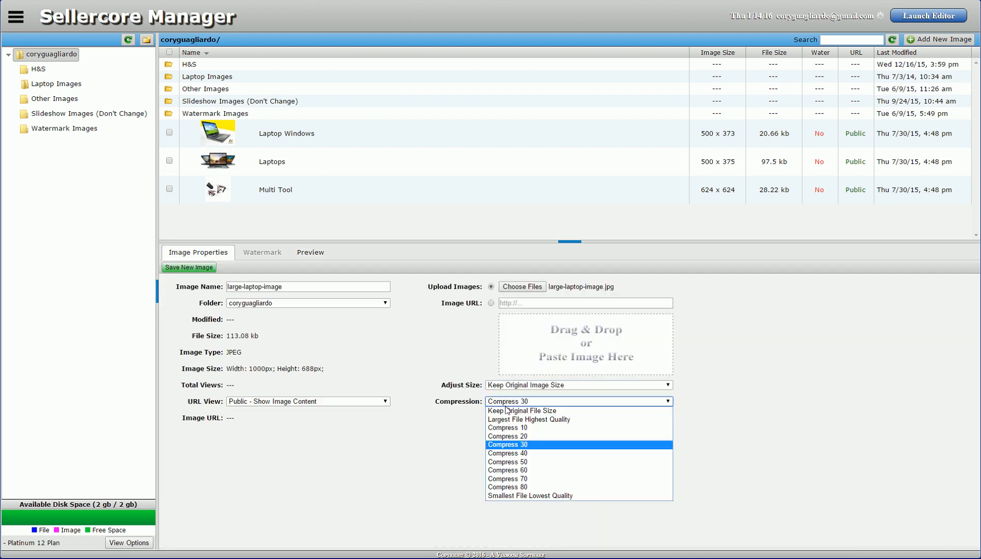
left_click(503, 412)
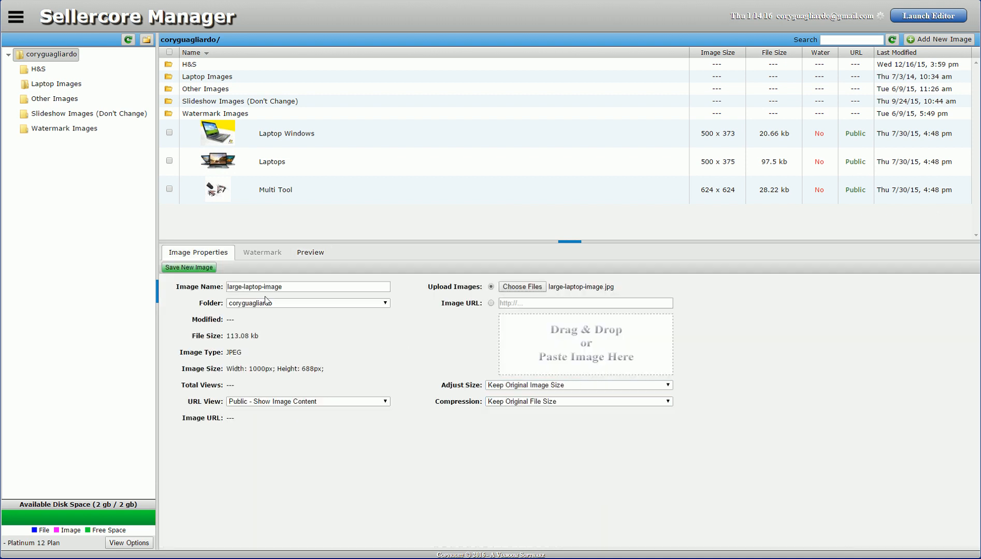
Preview large-laptop-image at its original size and save it as a new image.
left_click(294, 254)
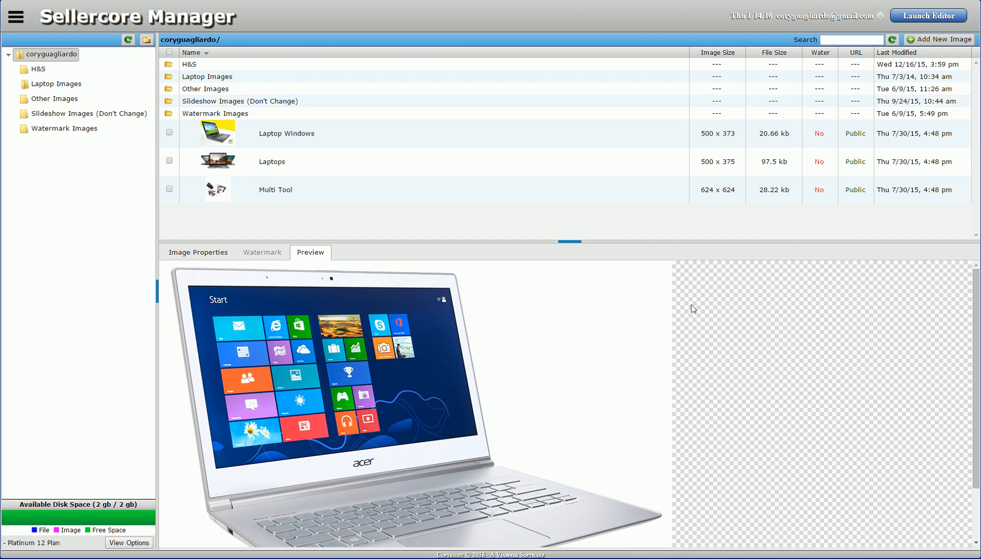
left_click(192, 258)
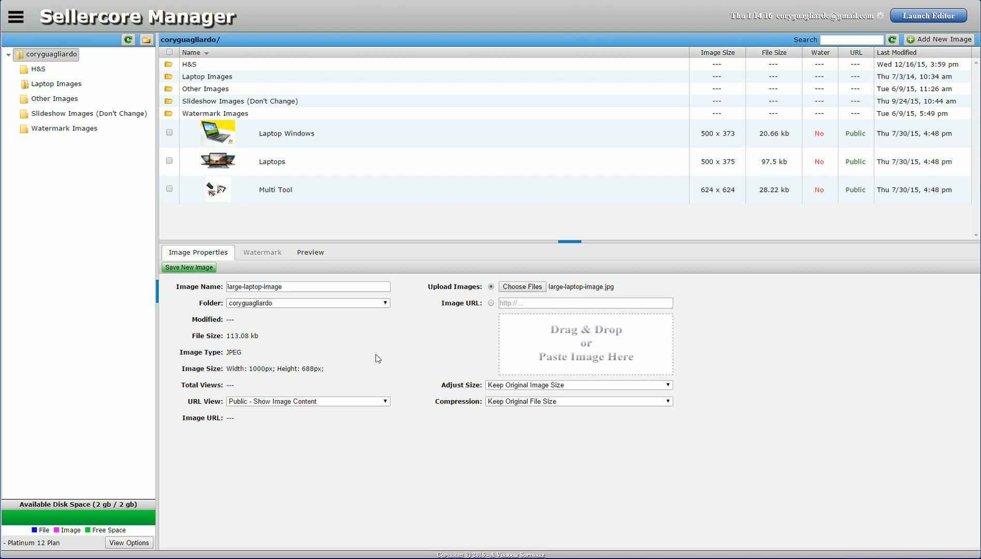
left_click(182, 268)
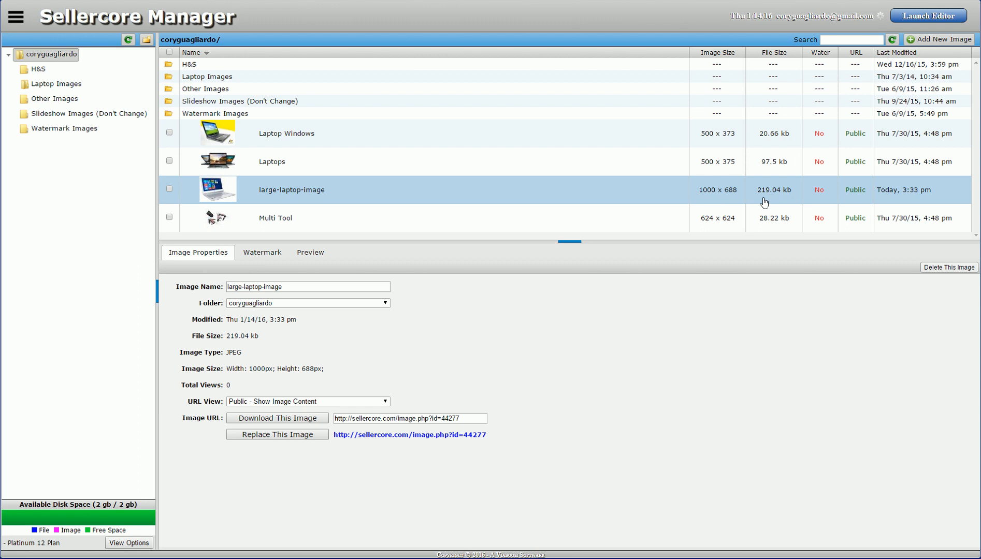
Start a new image entry with large-laptop-image.jpg from the Pictures folder and name it "large-laptop-image small".
left_click(933, 41)
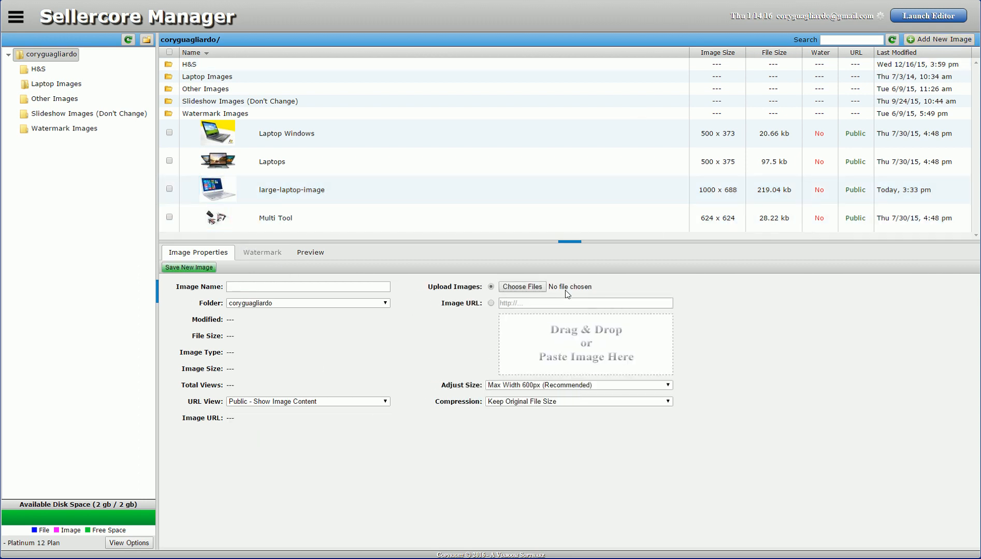
left_click(522, 287)
left_click(516, 64)
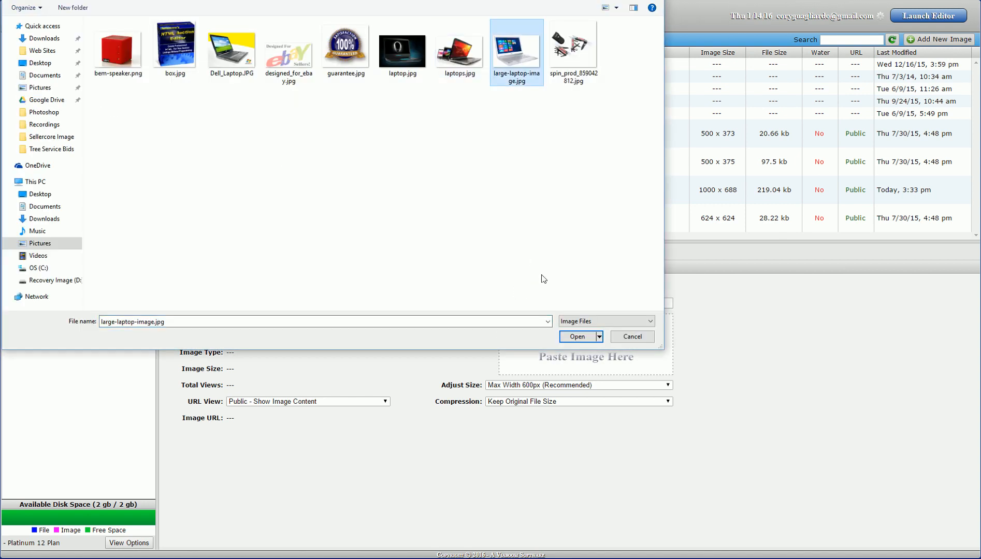
left_click(577, 337)
left_click(306, 288)
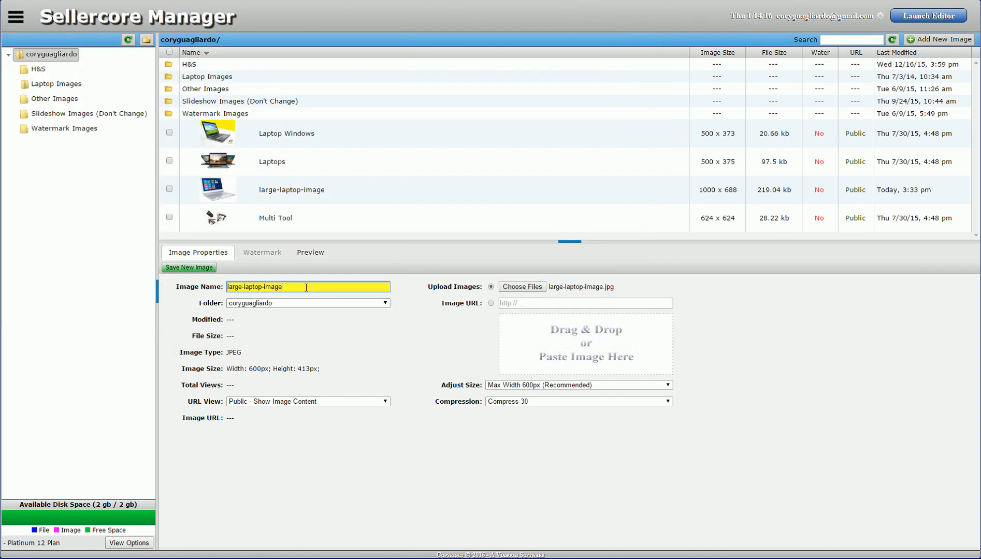
type("small")
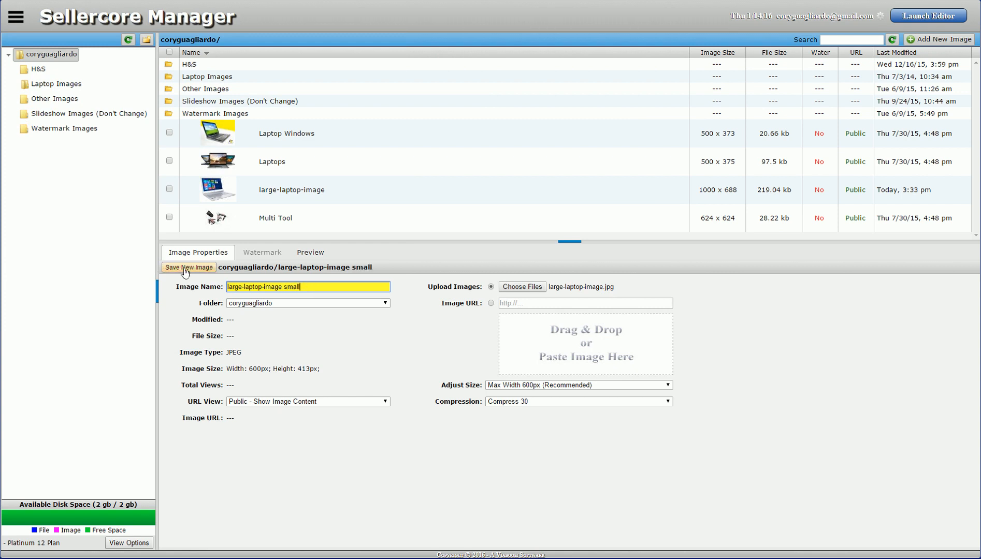
Review the Compression options, keep Compress 30, and save large-laptop-image small as a new image.
left_click(522, 402)
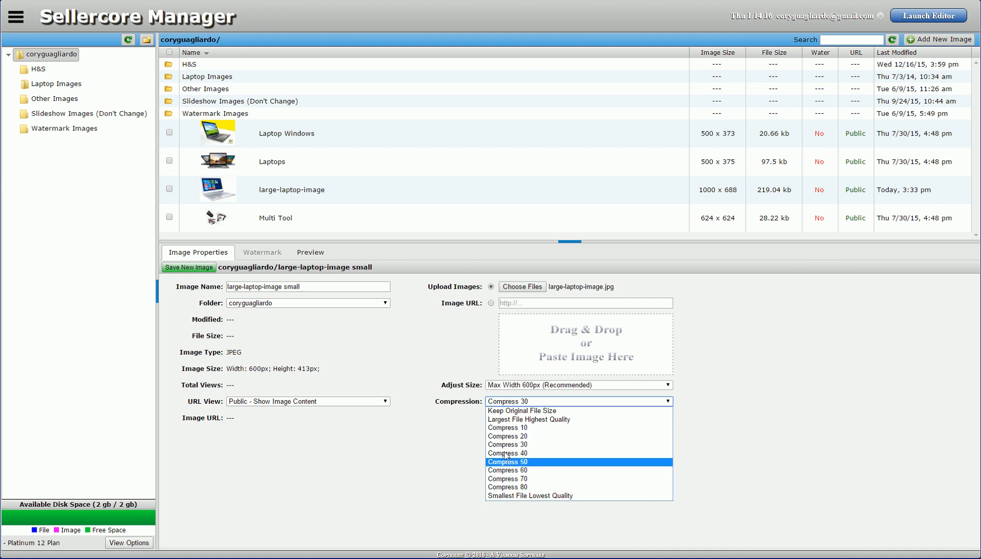
left_click(417, 464)
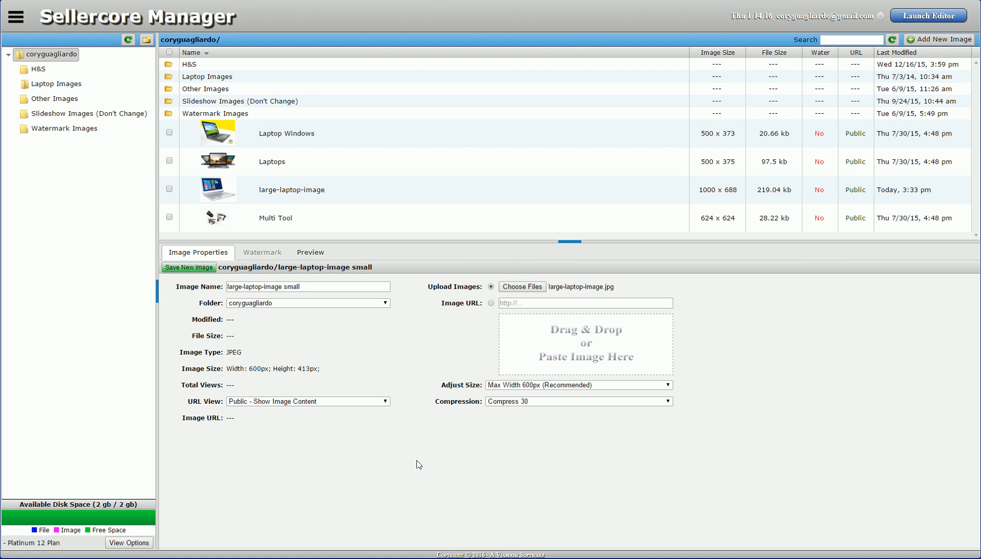
left_click(178, 268)
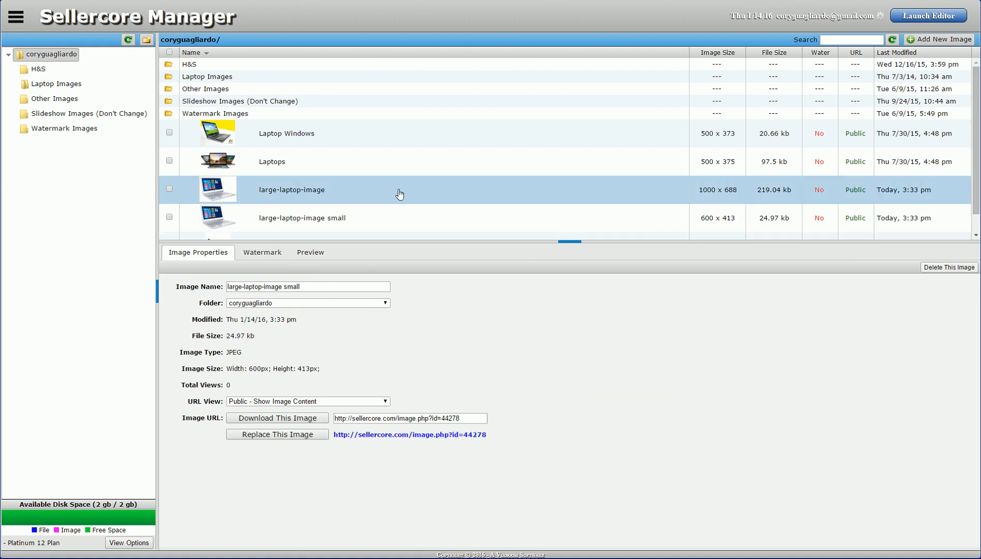
Compare the previews of large-laptop-image and large-laptop-image small.
scroll(399, 194, "down", 1)
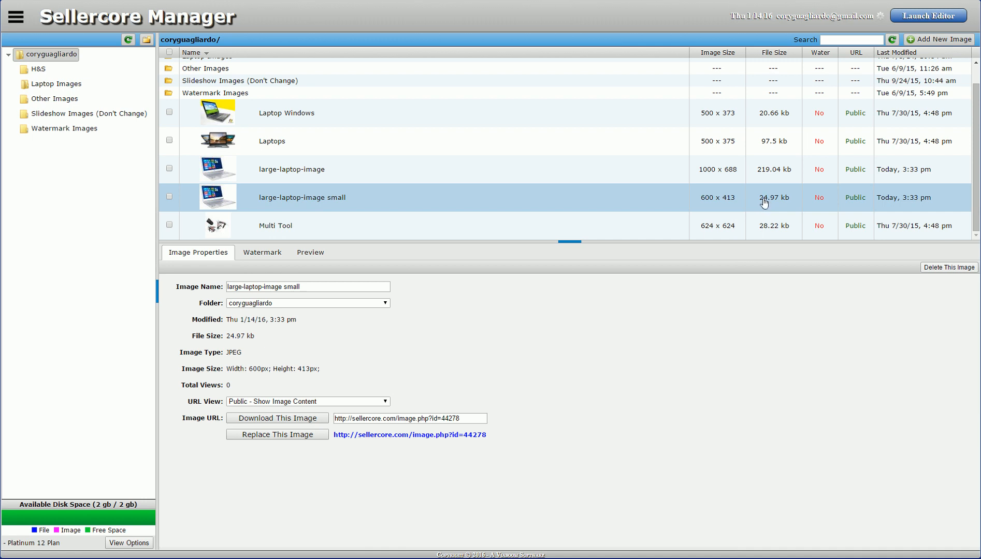
left_click(264, 171)
left_click(304, 256)
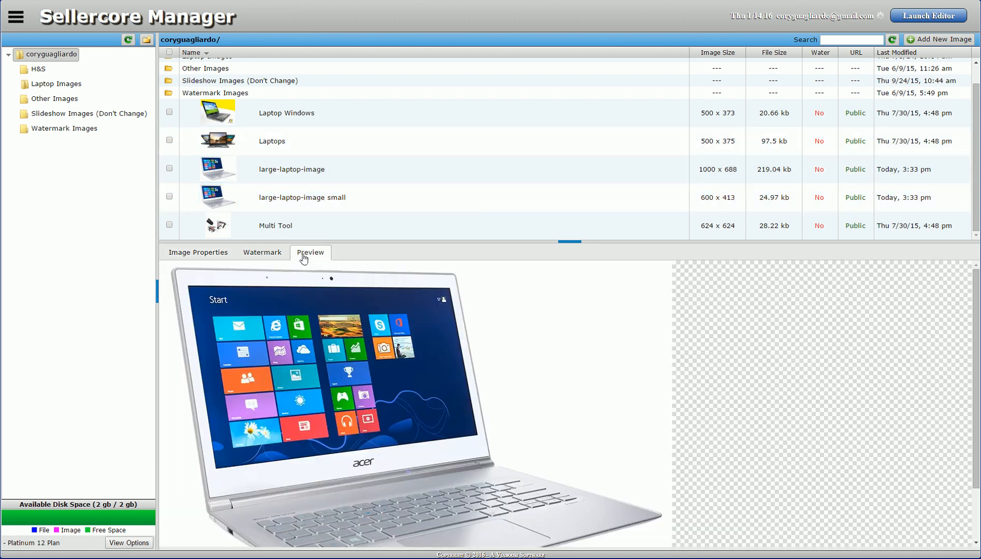
left_click(280, 202)
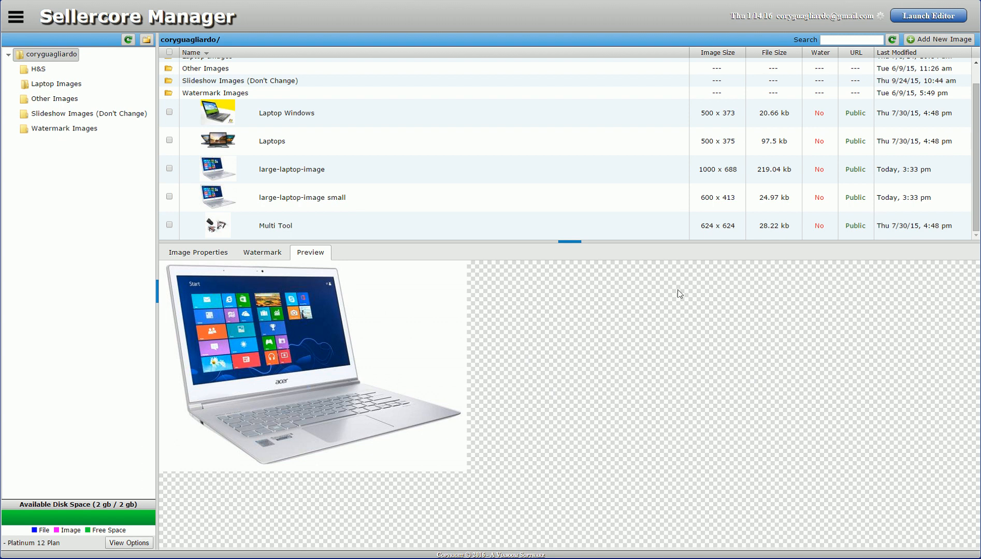
left_click(222, 202)
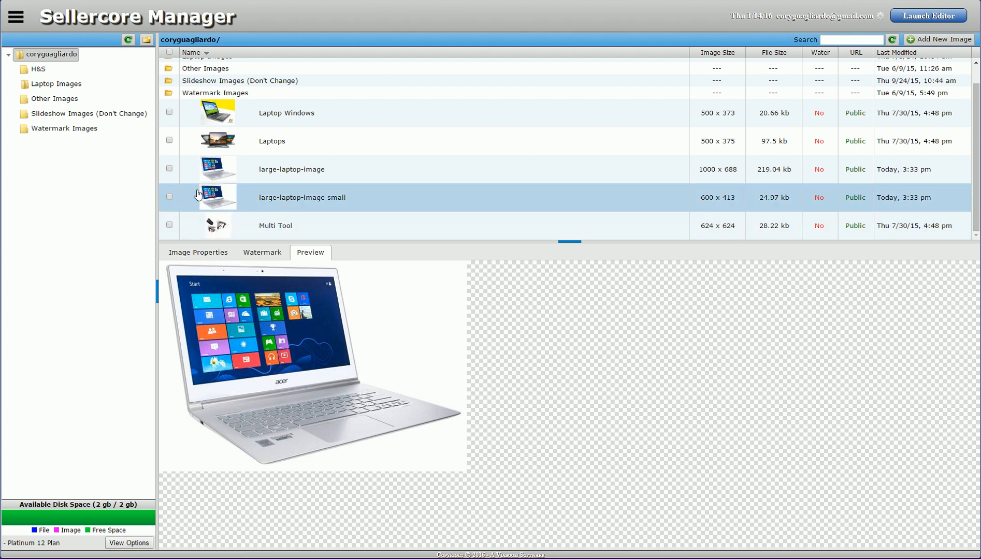
Delete large-laptop-image from the uploaded images and confirm the deletion.
left_click(256, 166)
left_click(168, 168)
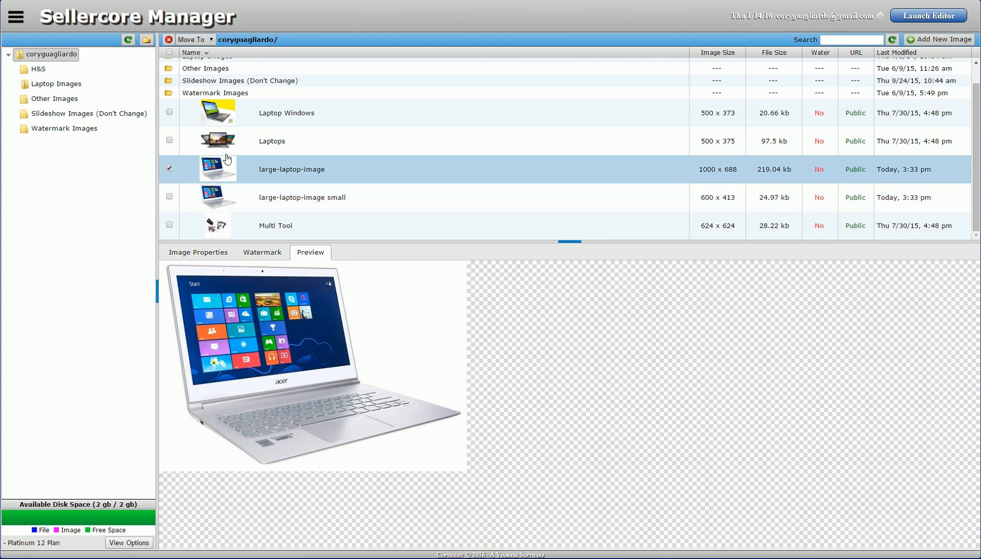
left_click(168, 40)
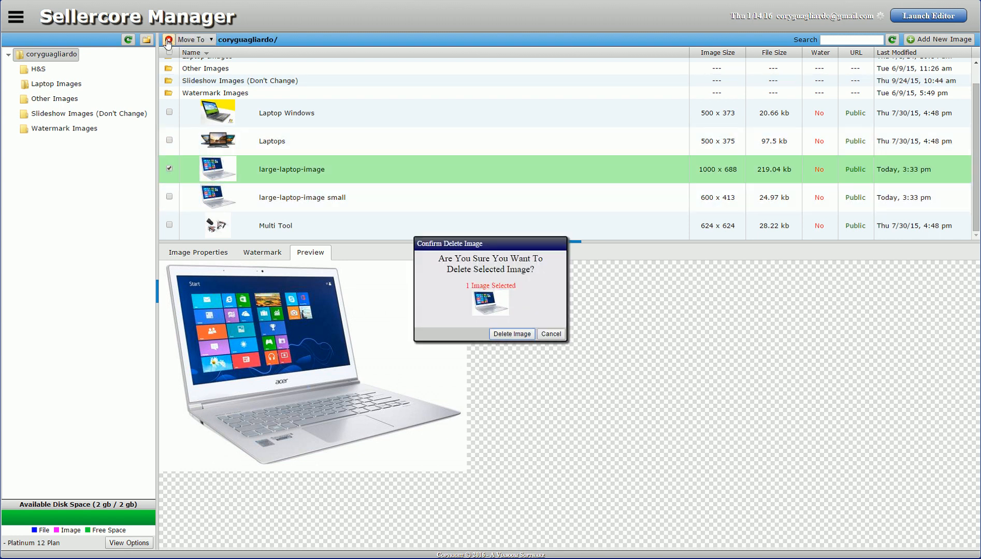
left_click(515, 337)
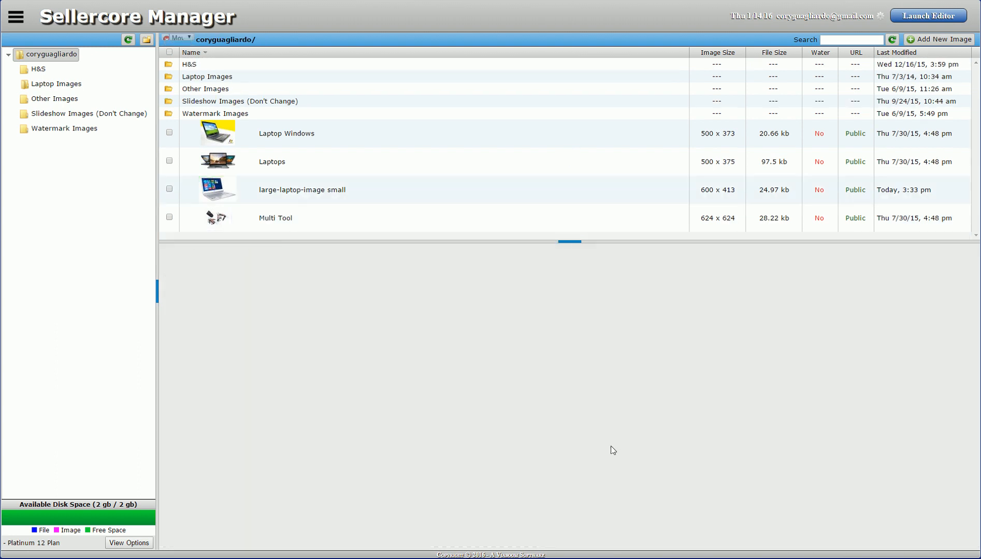
Preview large-laptop-image small and show its image properties.
left_click(302, 188)
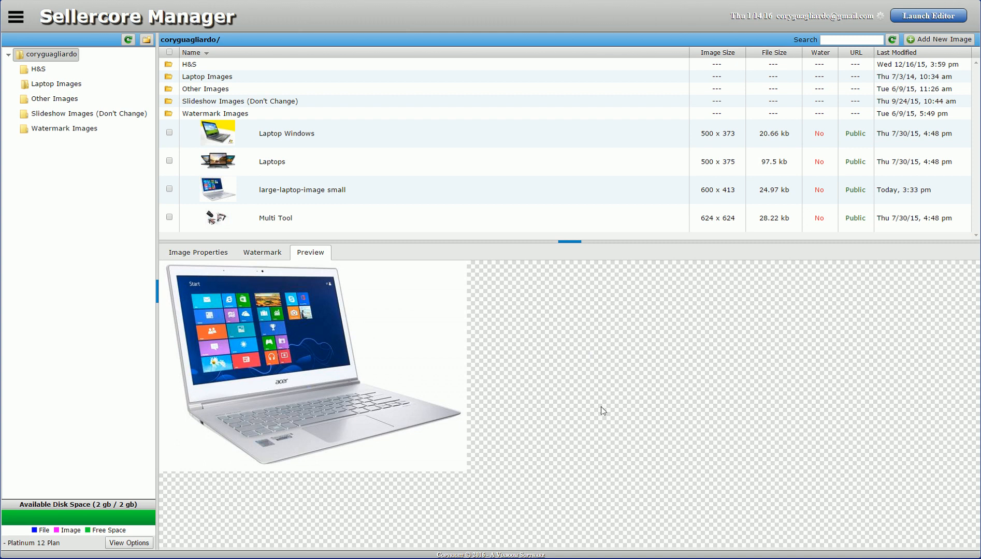
left_click(208, 252)
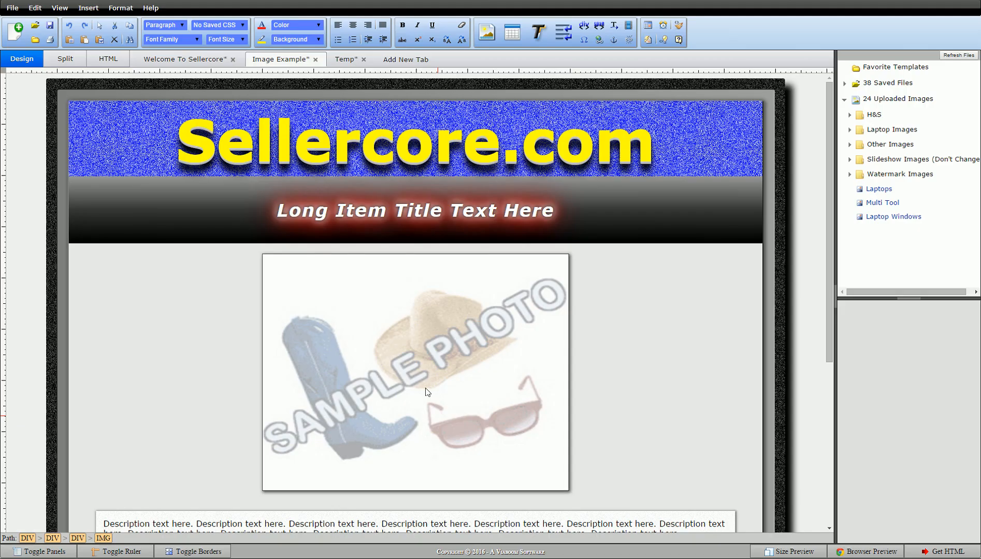
In the Sellercore editor, open the image settings of the template's sample photo and clear its image URL.
left_click(427, 389)
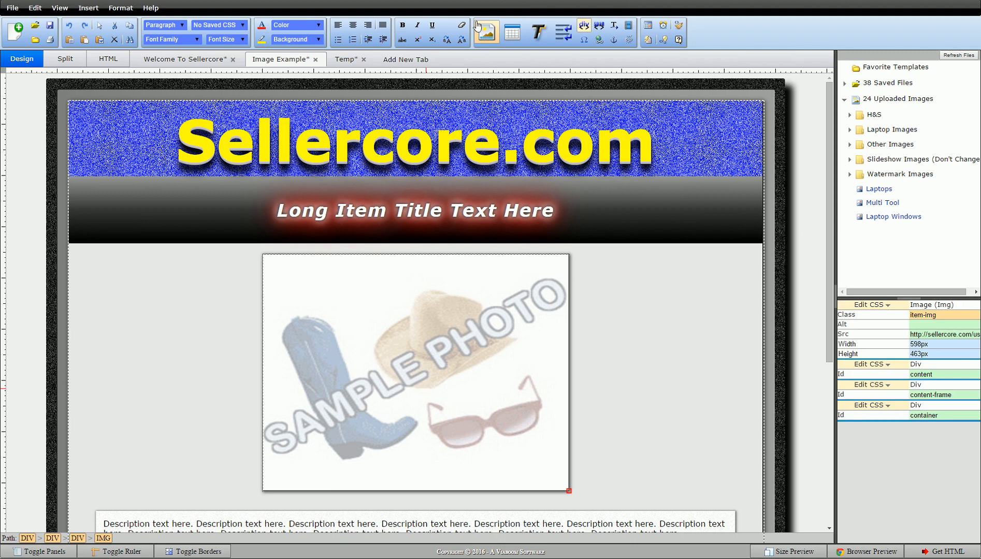
right_click(374, 355)
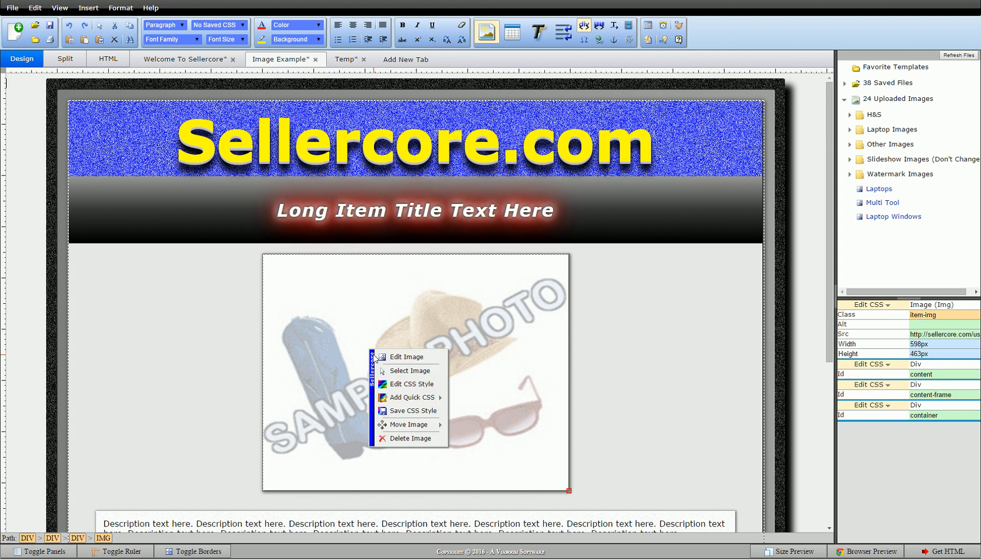
left_click(412, 357)
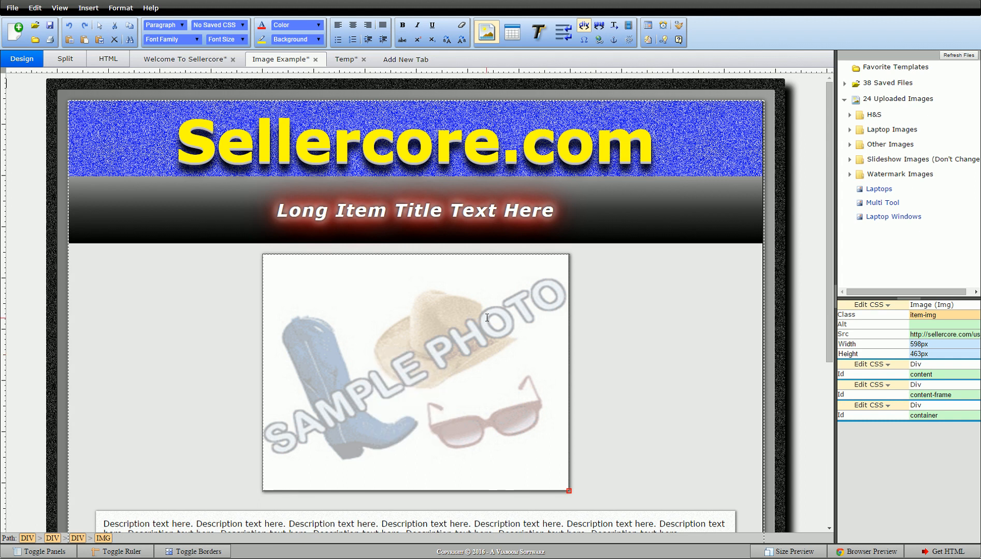
left_click(486, 32)
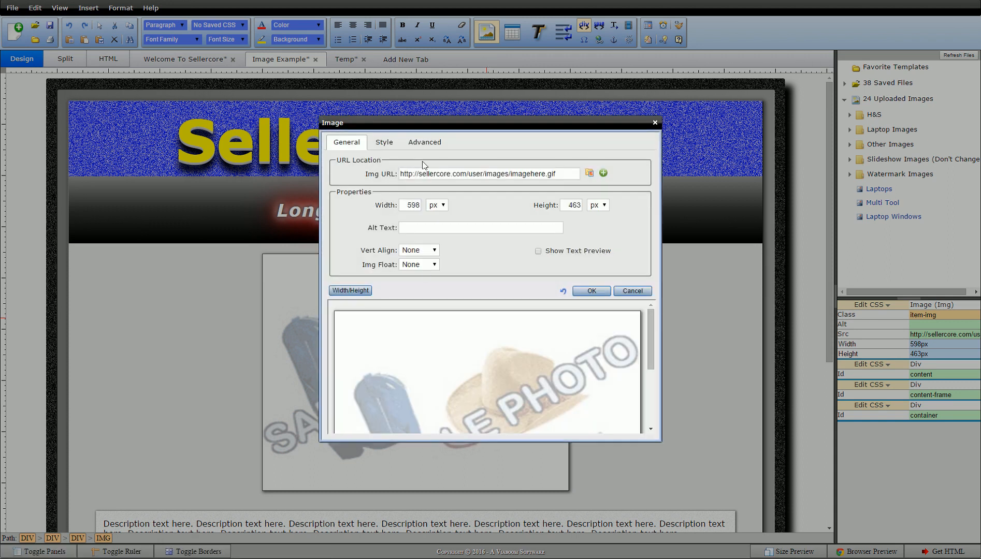
left_click_drag(403, 173, 580, 175)
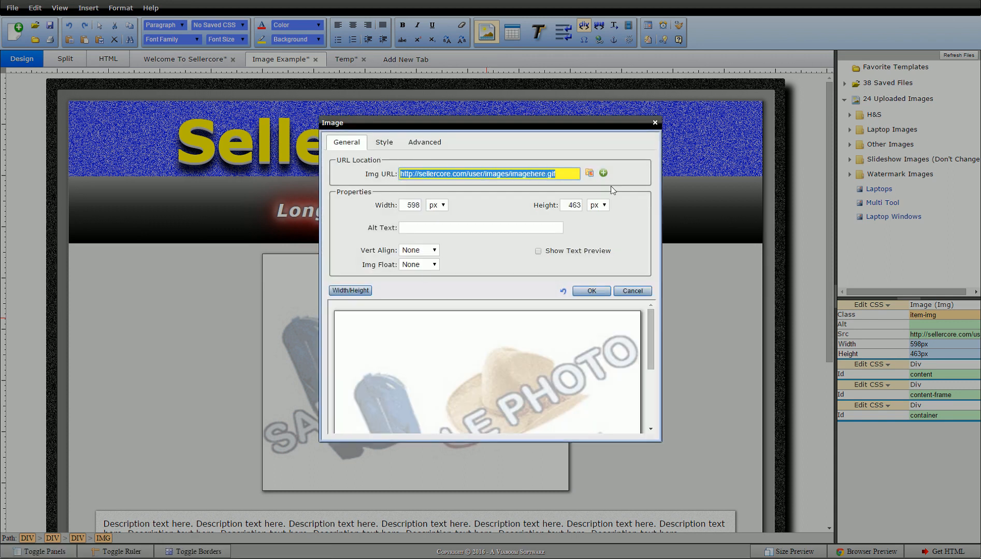
key("BackSpace")
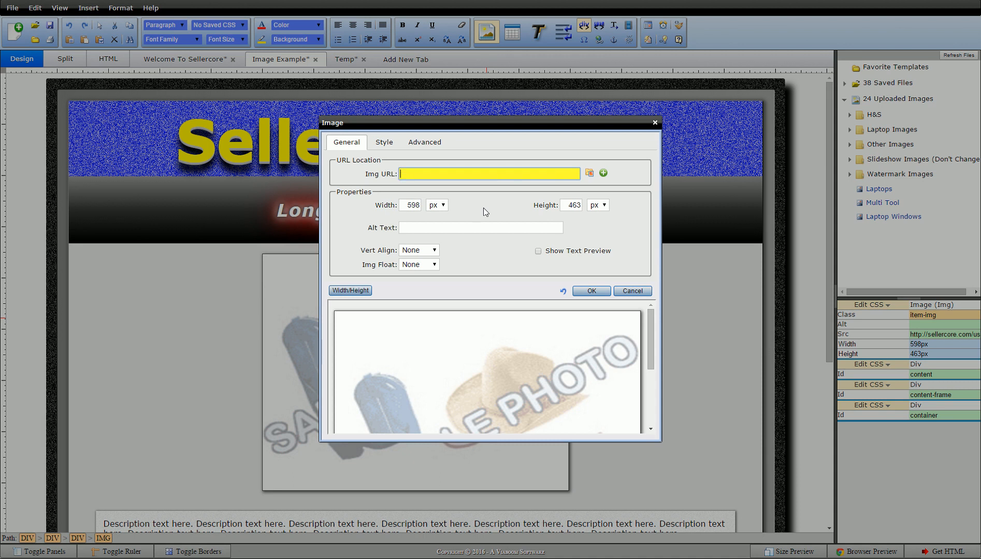
left_click(486, 207)
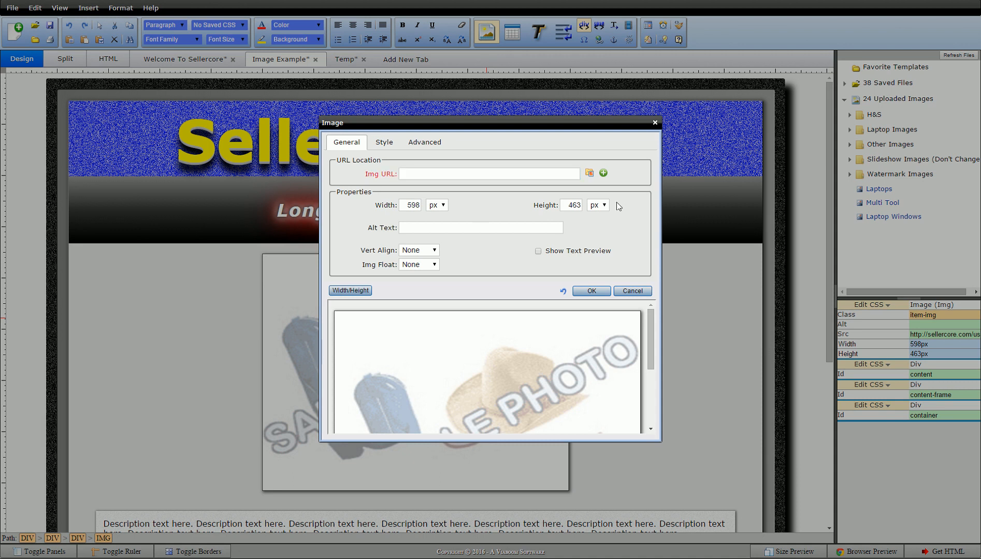
Replace the sample photo with the uploaded large-laptop-image small and check the template in a browser preview.
left_click(590, 174)
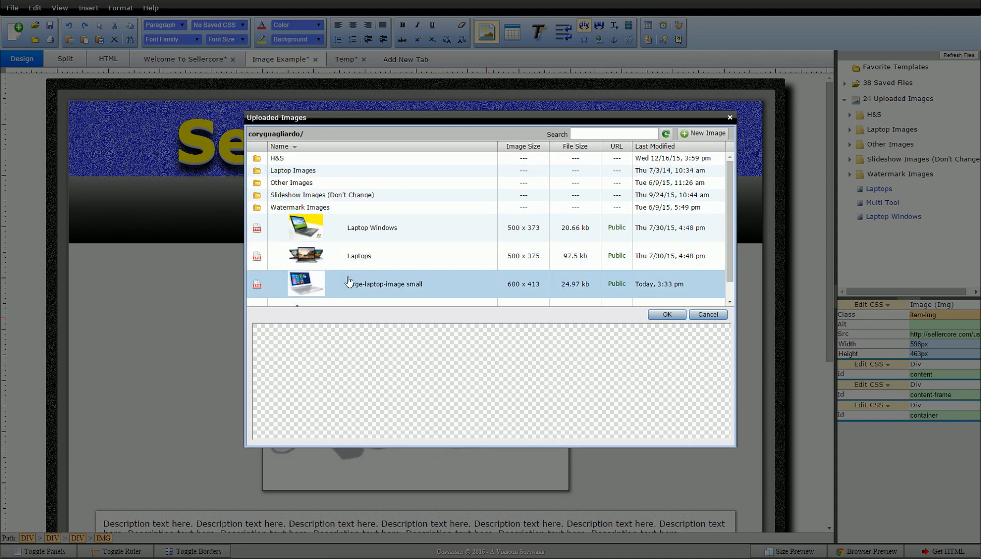
left_click(381, 291)
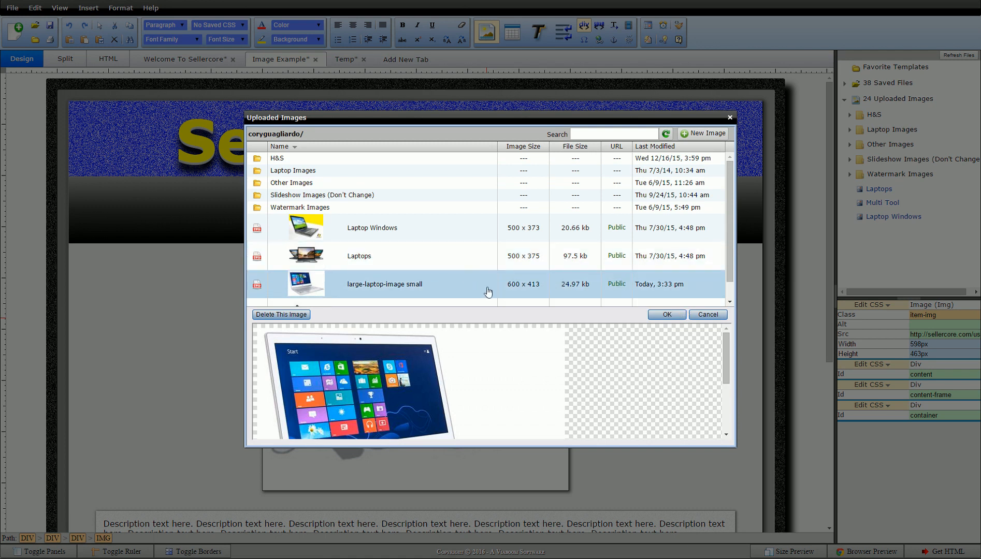
left_click(655, 315)
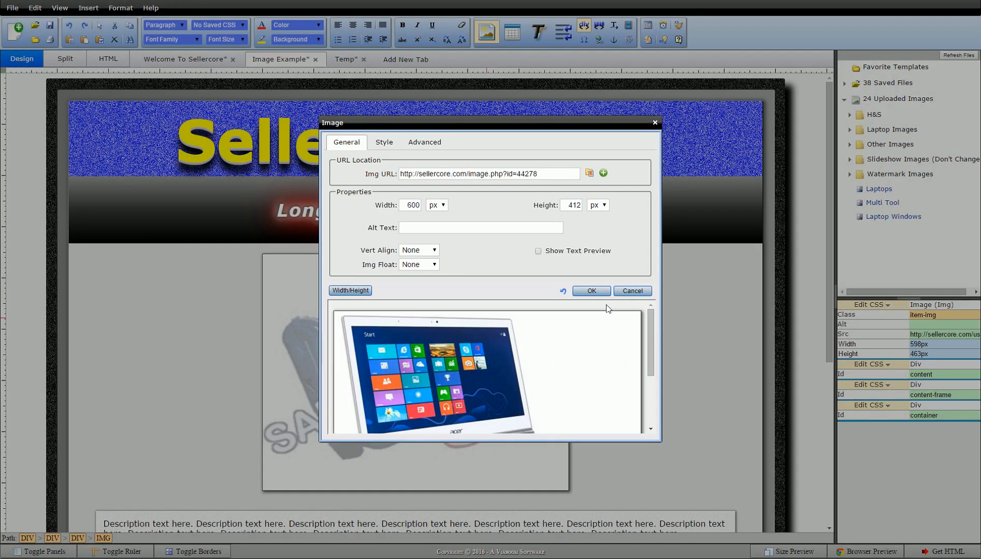
left_click(593, 291)
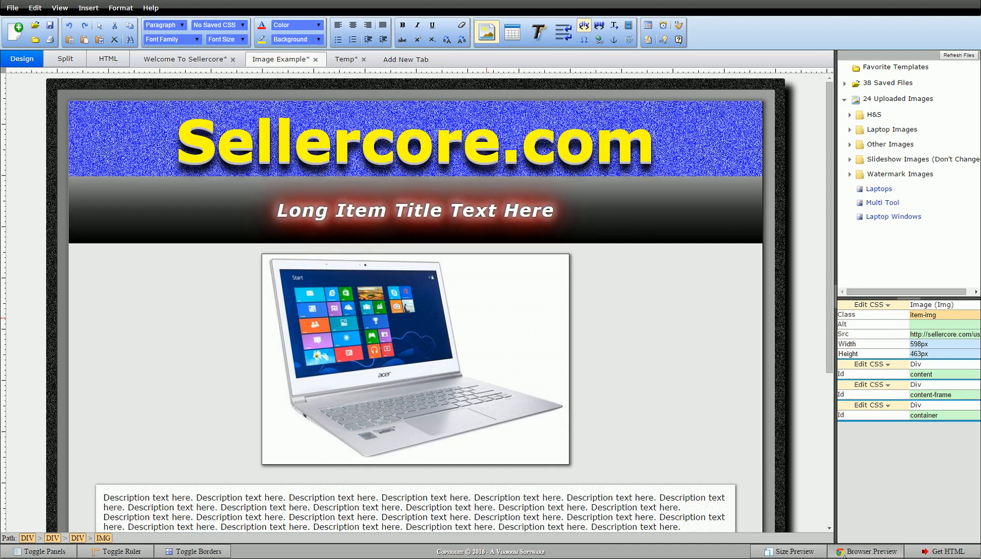
left_click(869, 551)
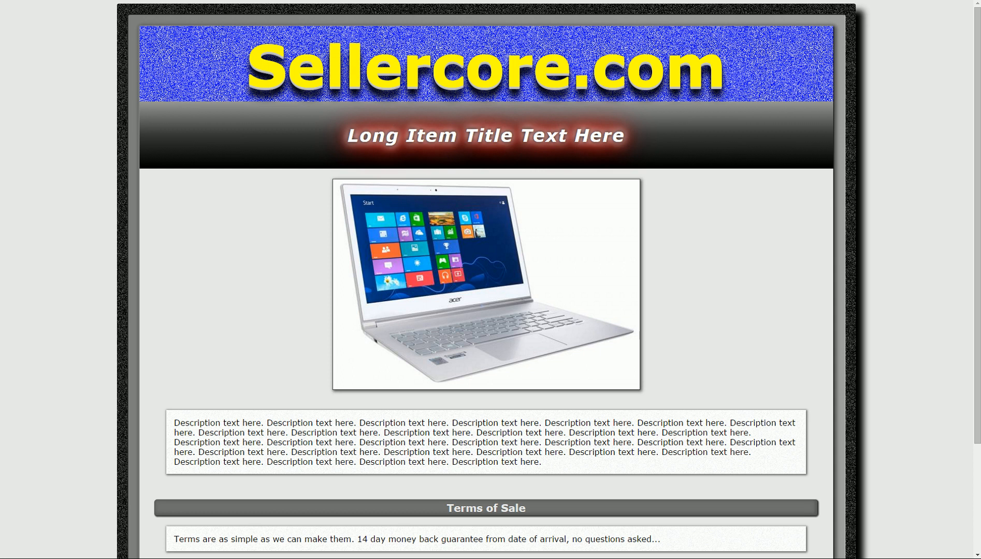
key("ctrl+w")
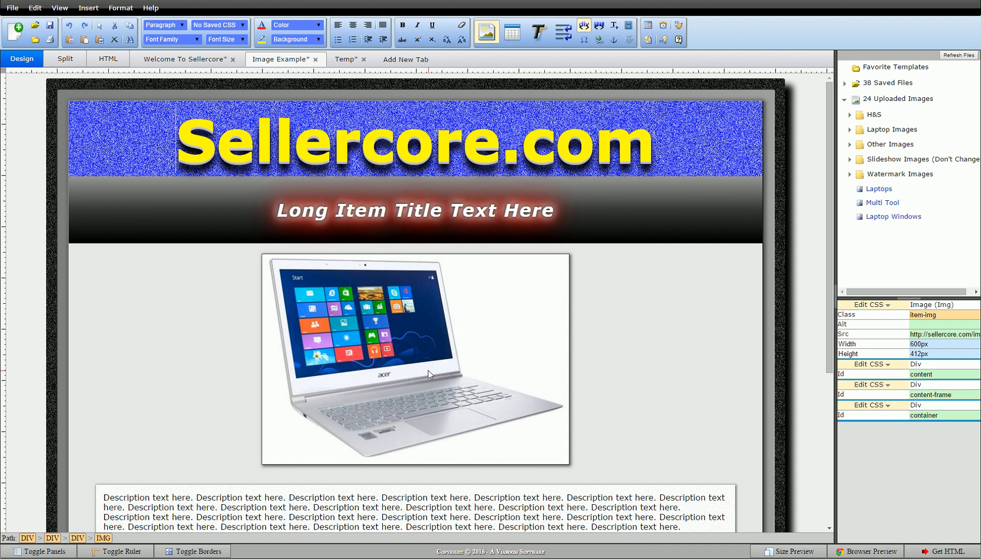
Reopen the laptop picture's image settings and select bem-speaker.png from the Pictures folder for a new image upload.
right_click(424, 365)
left_click(460, 372)
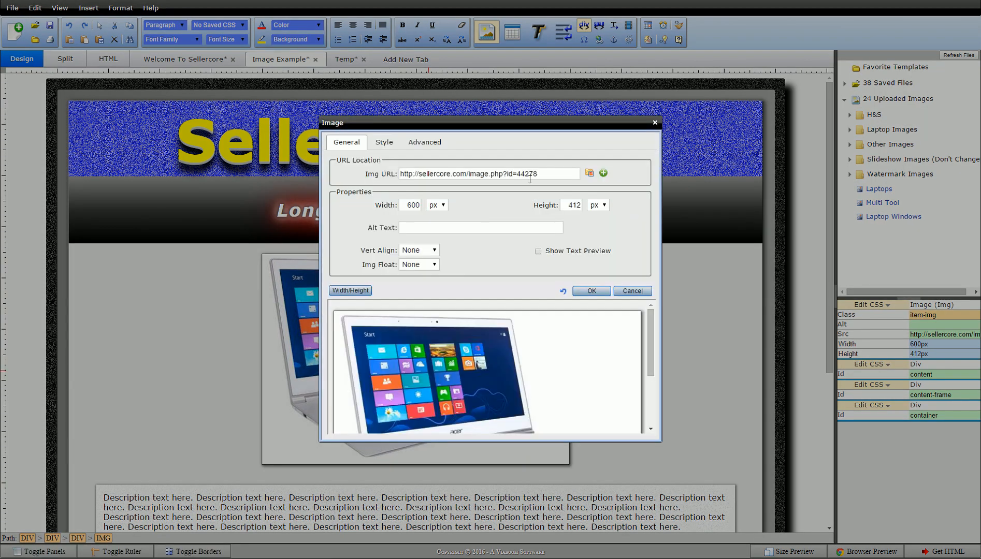
left_click(603, 174)
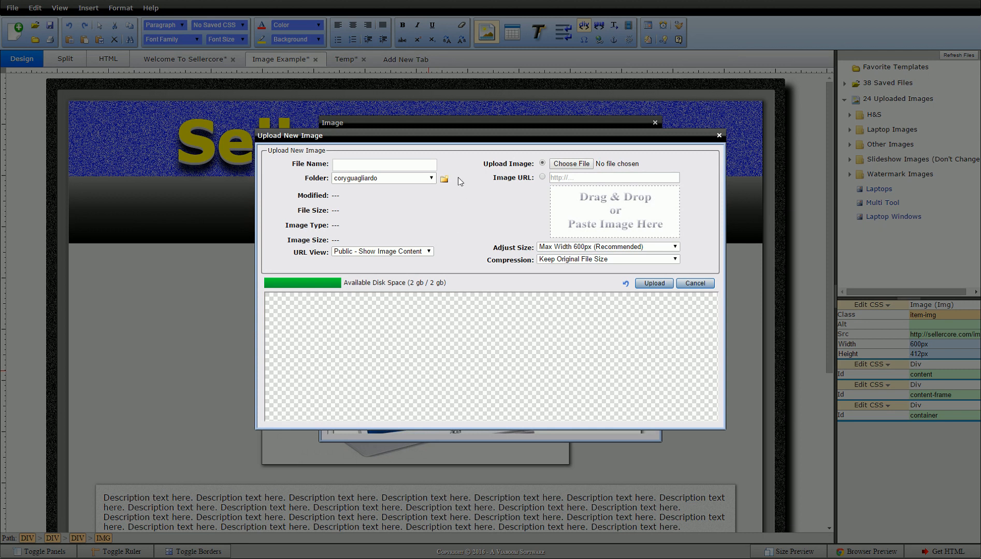
left_click(571, 163)
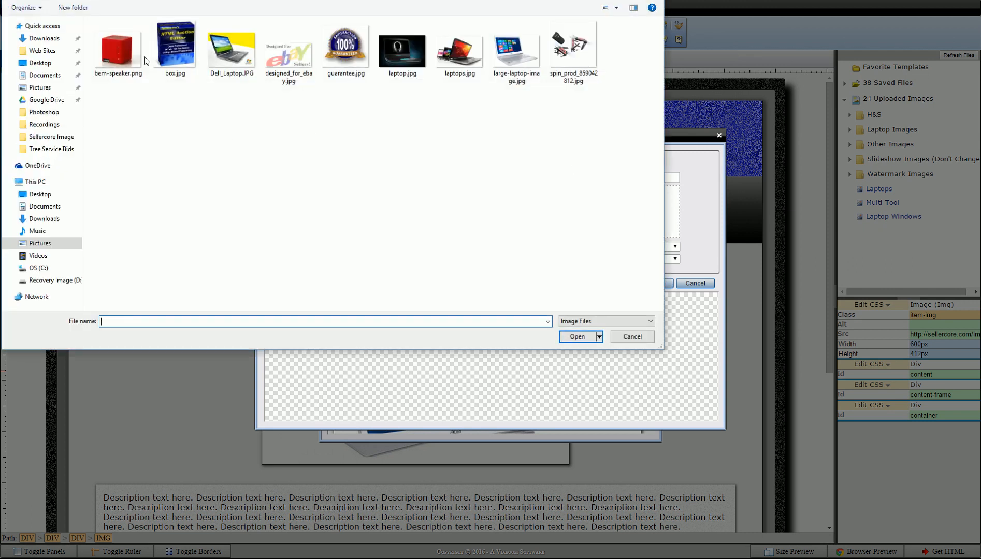
left_click(118, 46)
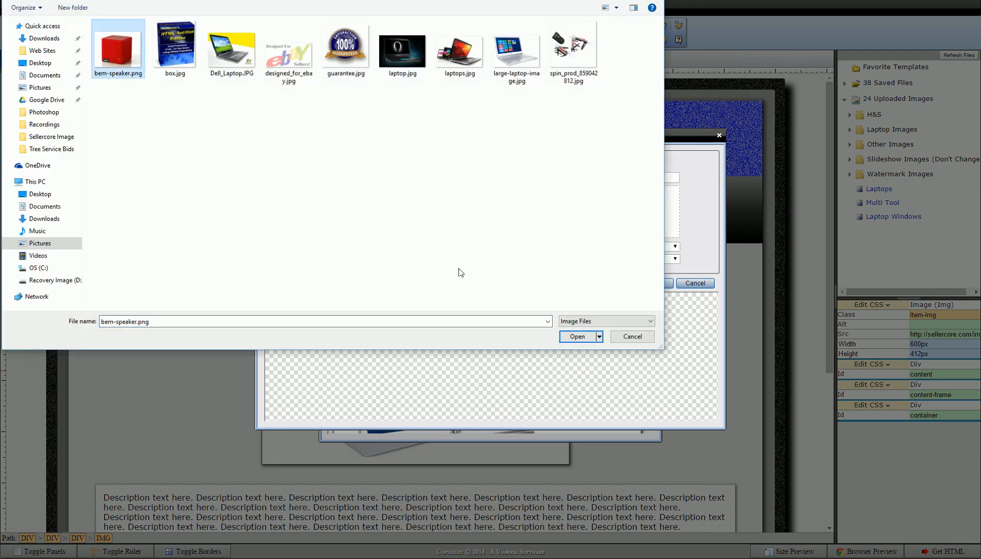
left_click(577, 337)
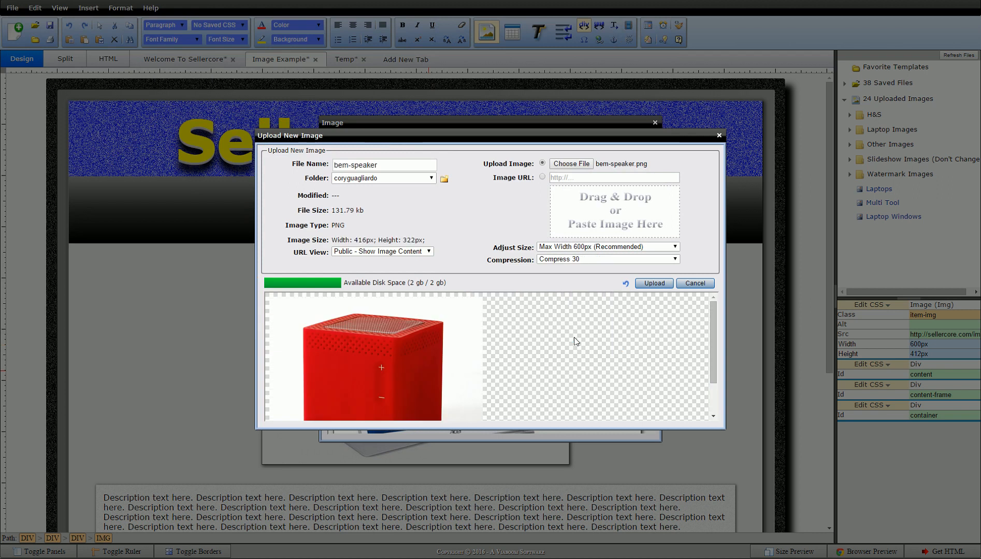
Upload bem-speaker.png into a new image folder named BEM Speaker and insert it in place of the template's laptop picture.
left_click(445, 178)
type("B")
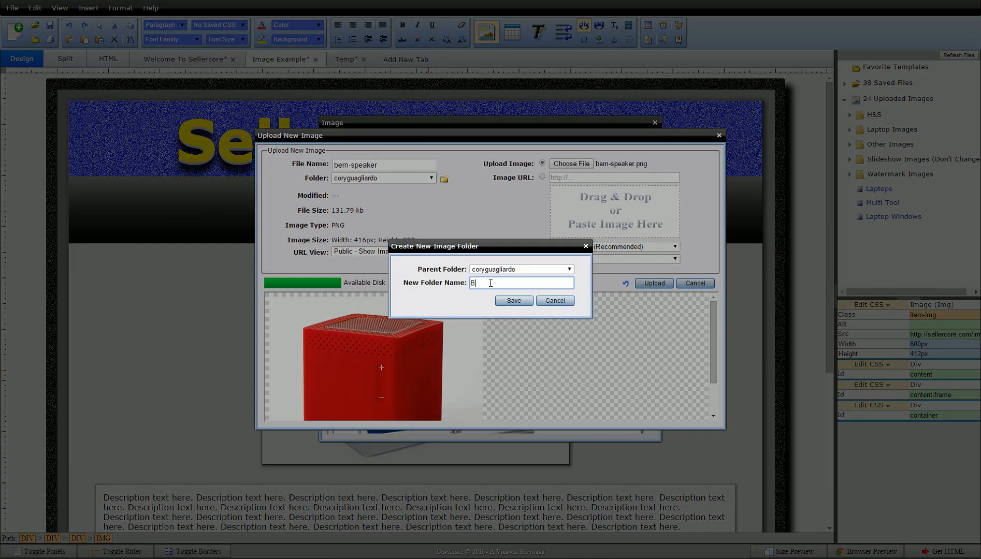
type("EM Speaker")
left_click(512, 300)
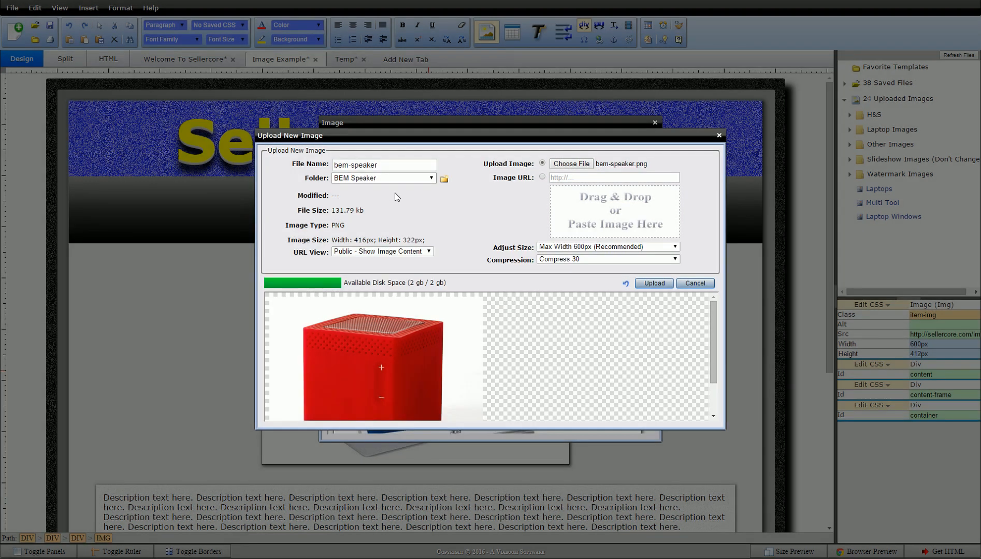
left_click(654, 283)
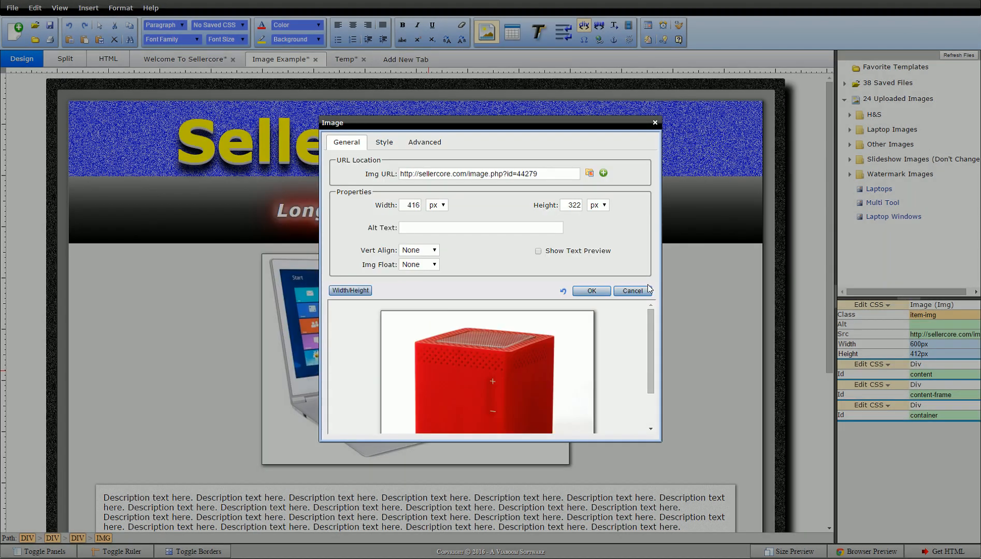
left_click(604, 291)
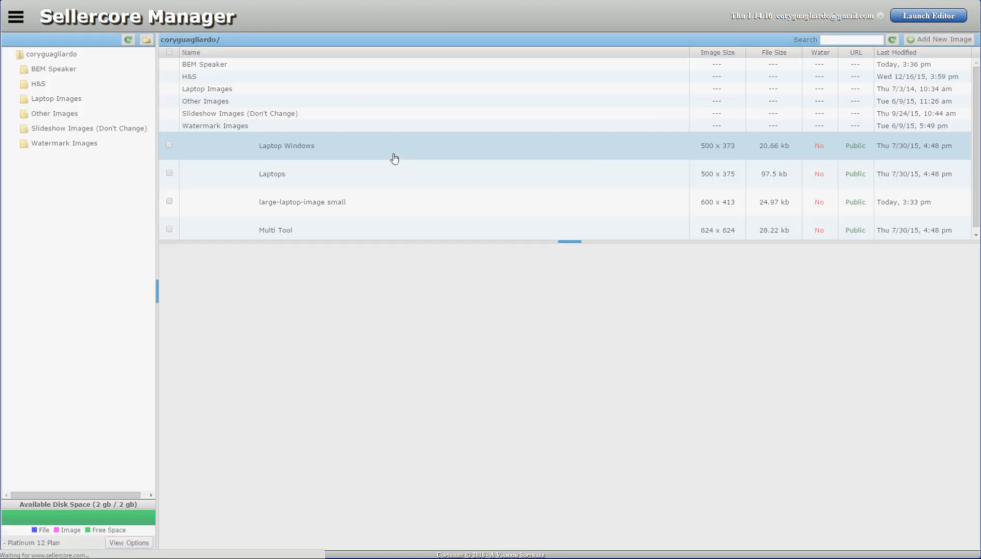
In the Sellercore Manager, examine the bem-speaker image's properties in the BEM Speaker folder, and return to the root image folder.
double_click(207, 71)
left_click(267, 83)
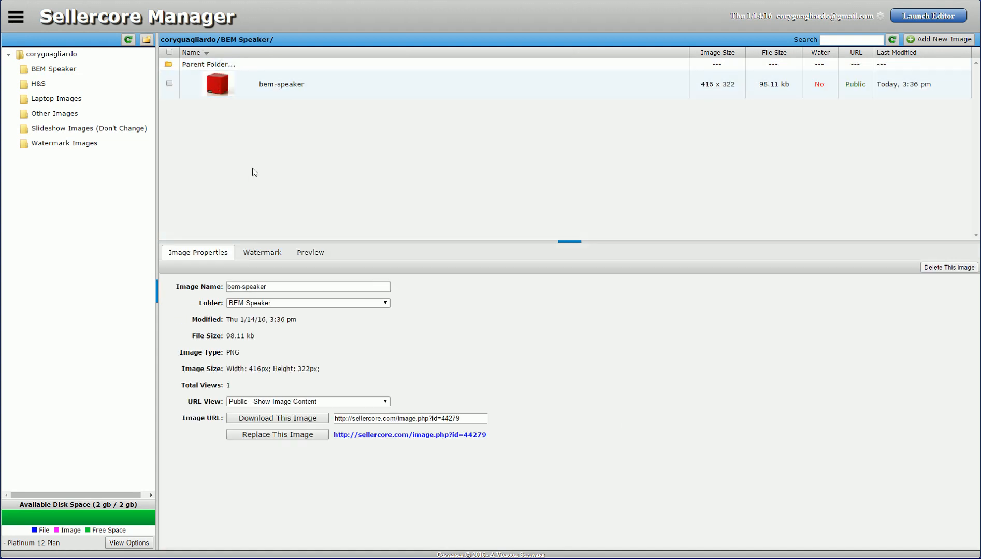
left_click(45, 56)
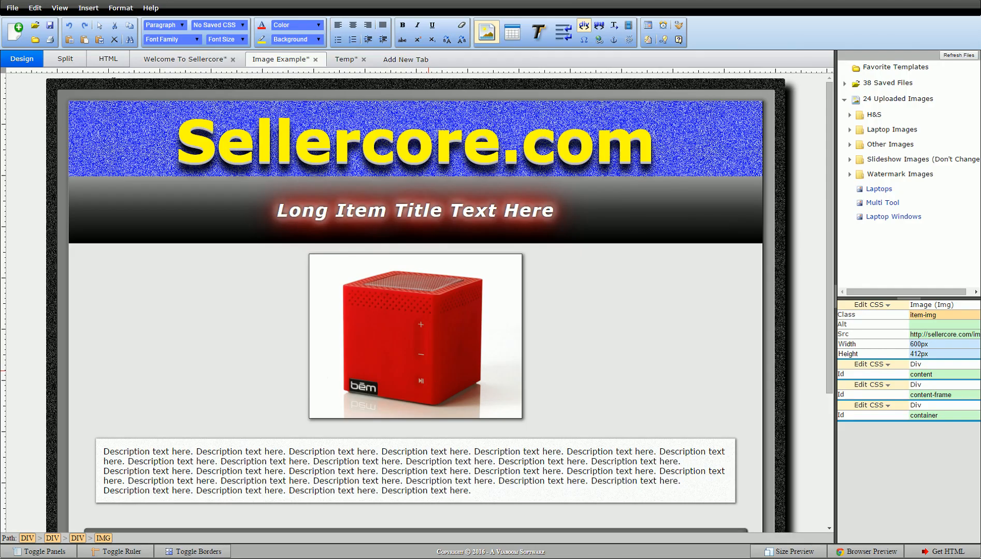
Back in the Sellercore editor, undo the replacement of the template's laptop picture with the speaker image.
left_click(69, 26)
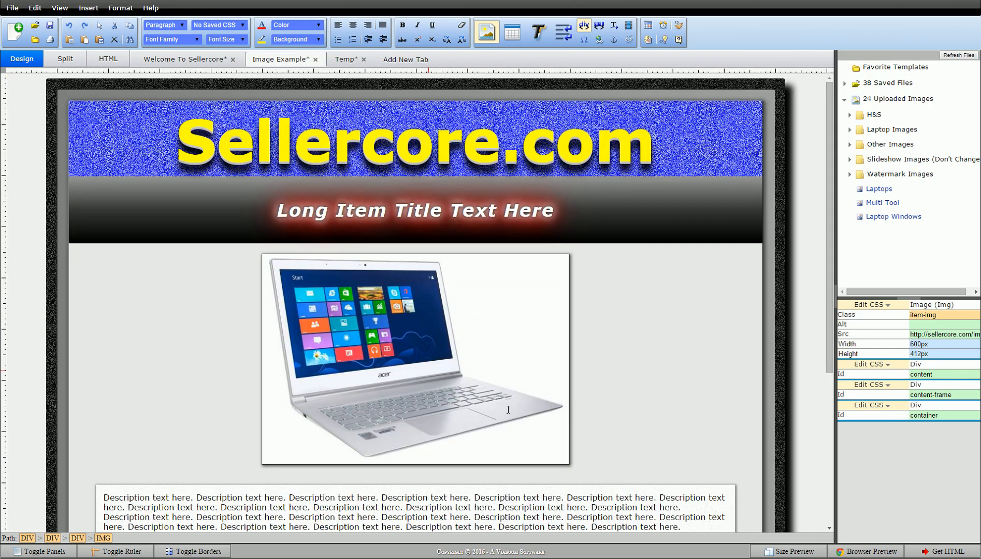
left_click(456, 363)
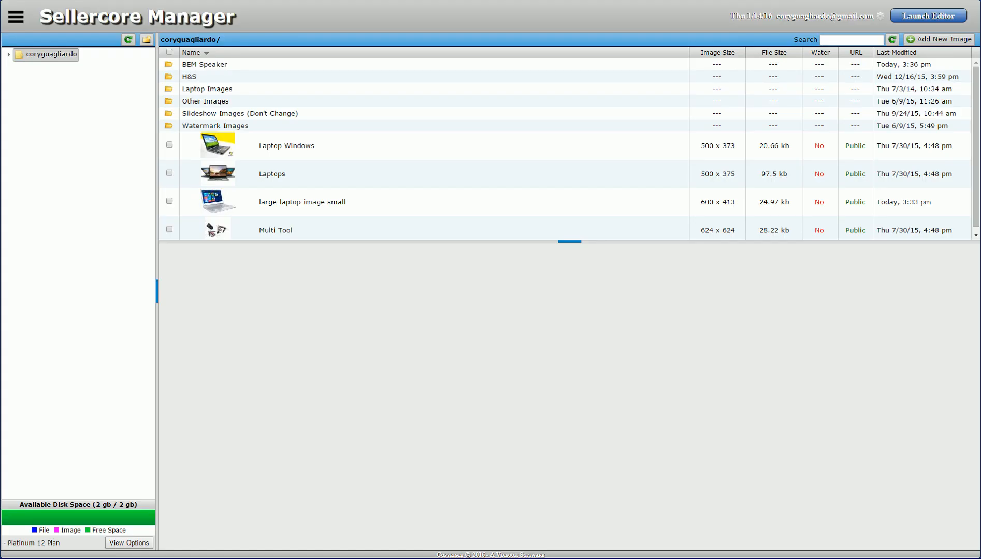
In the Sellercore Manager, replace the stored image large-laptop-image small with laptops.jpg from the Pictures folder, keeping the original file size.
left_click(278, 208)
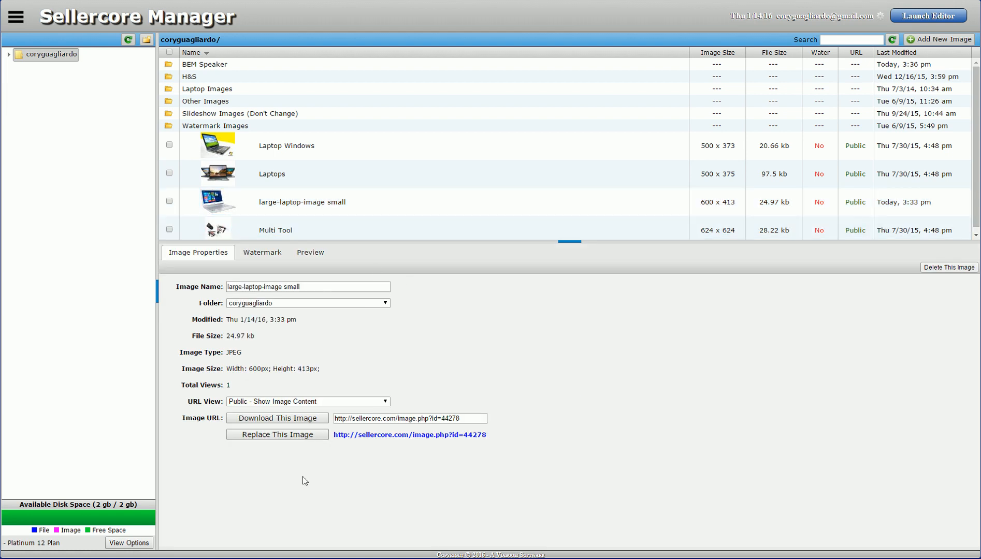
left_click(249, 436)
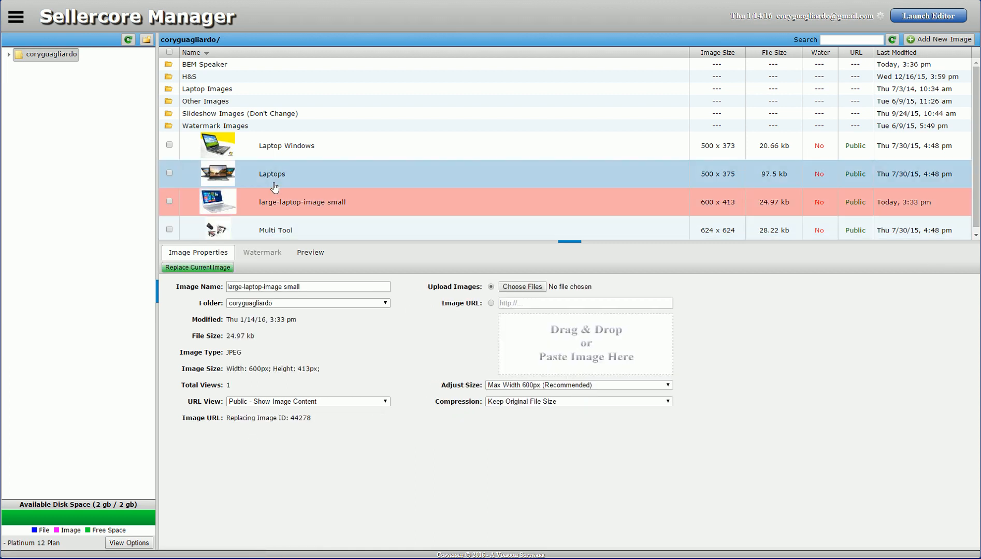
left_click(515, 290)
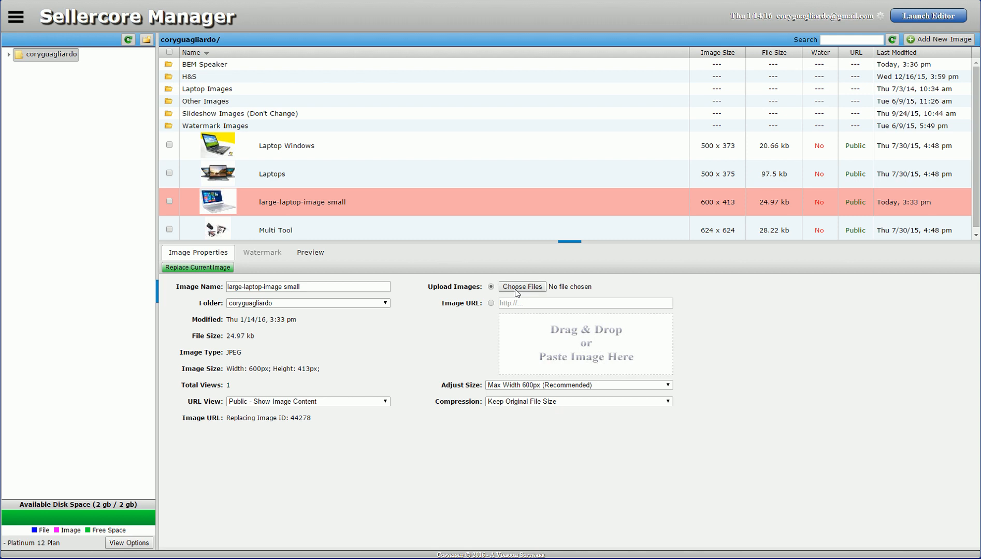
left_click(461, 61)
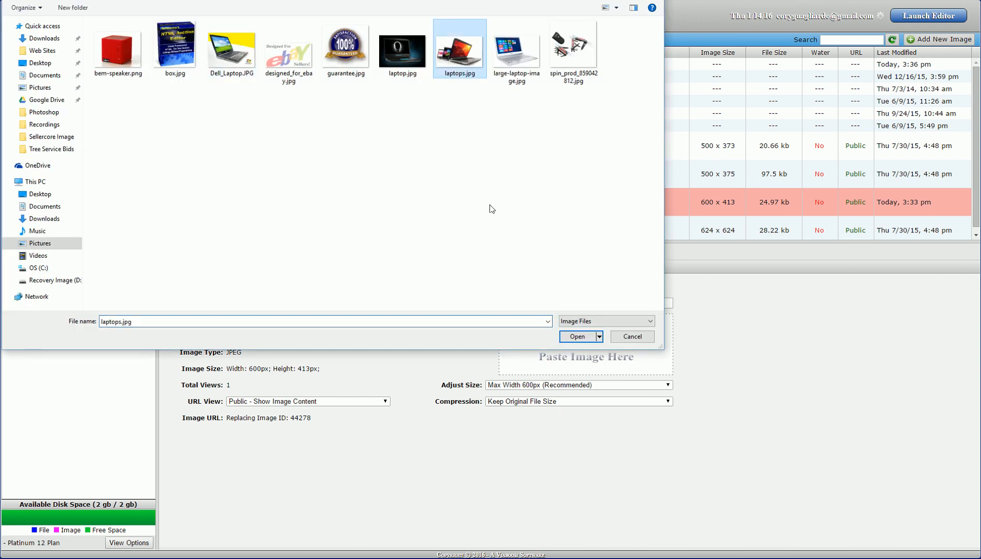
left_click(576, 337)
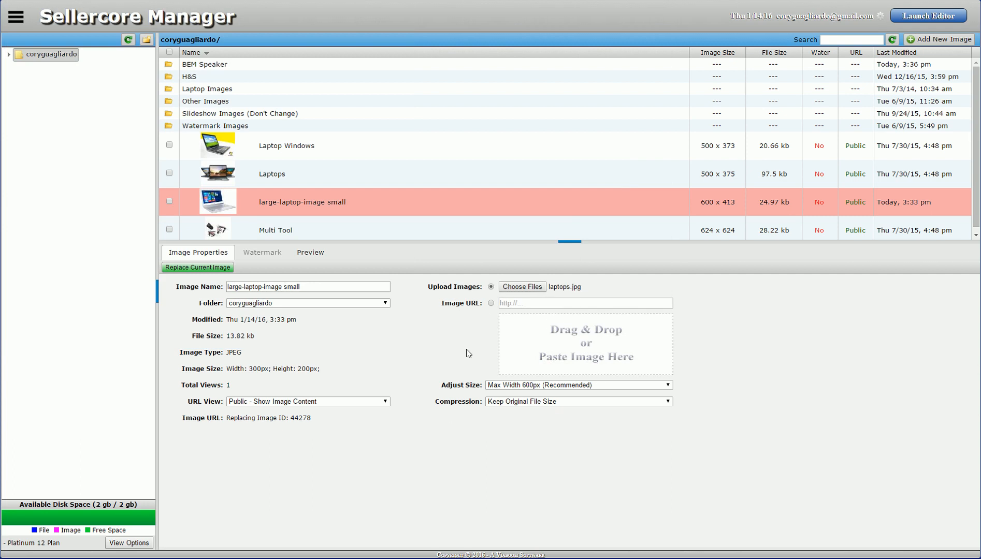
left_click(189, 267)
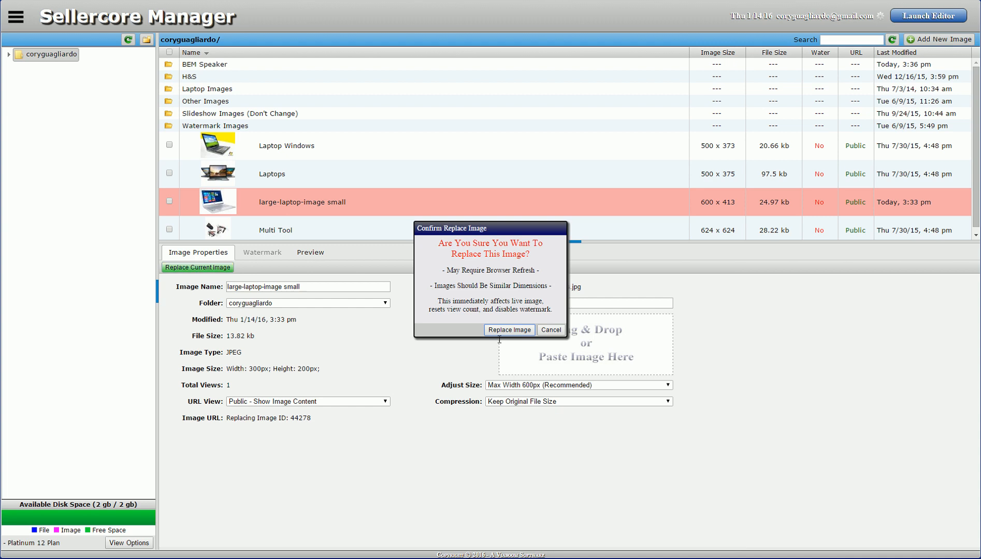
left_click(495, 332)
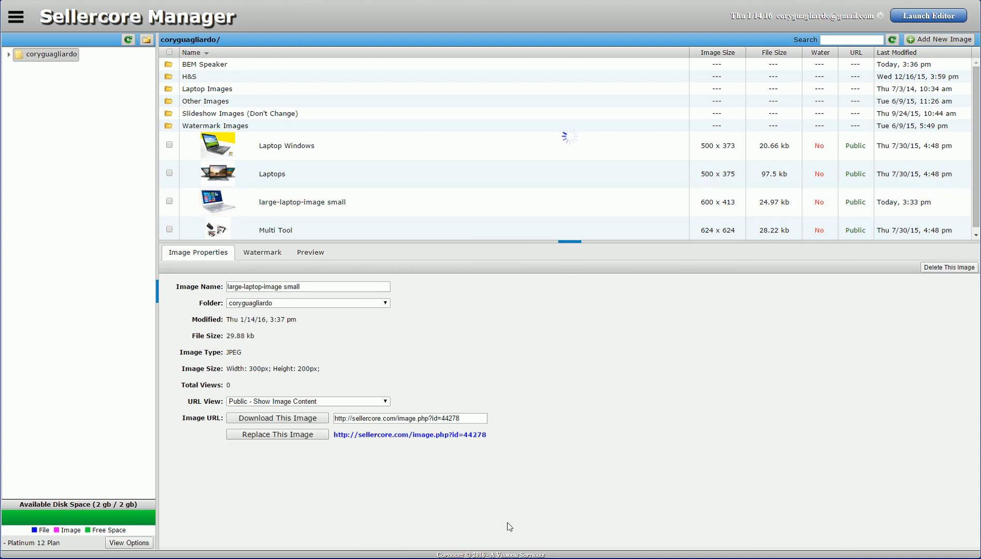
left_click(228, 196)
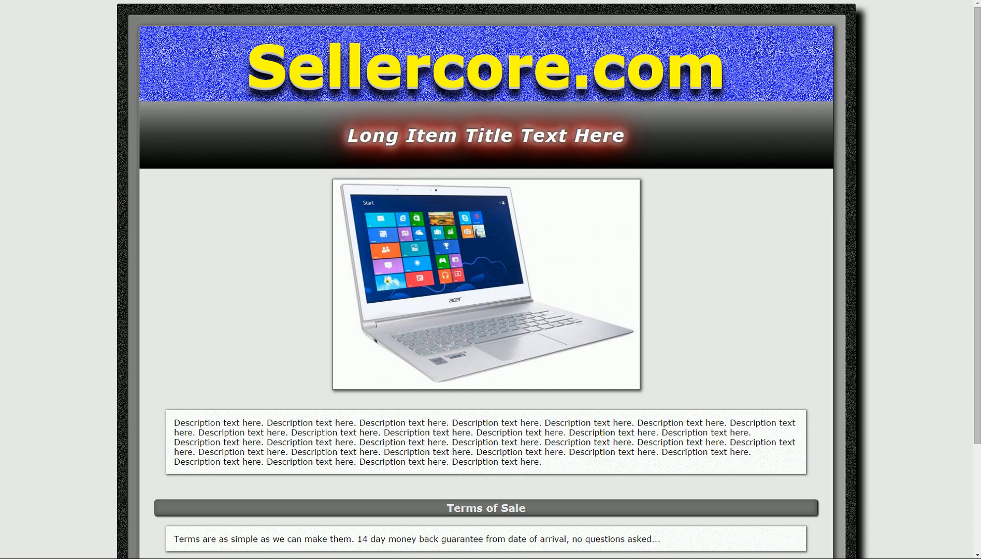
Refresh the template's browser preview to check the swapped laptop image, and return to the Welcome To Sellercore document in the editor.
key("F5")
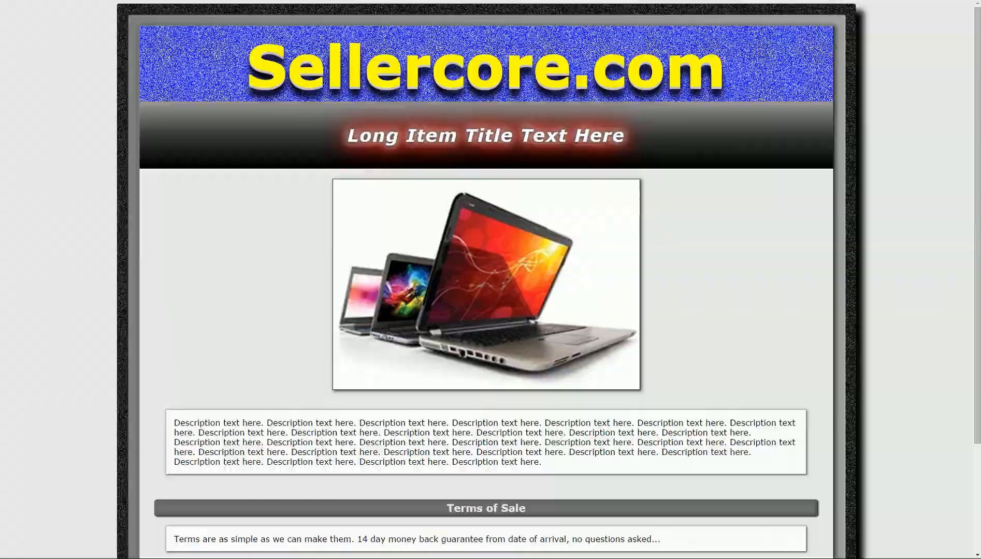
key("ctrl+Tab")
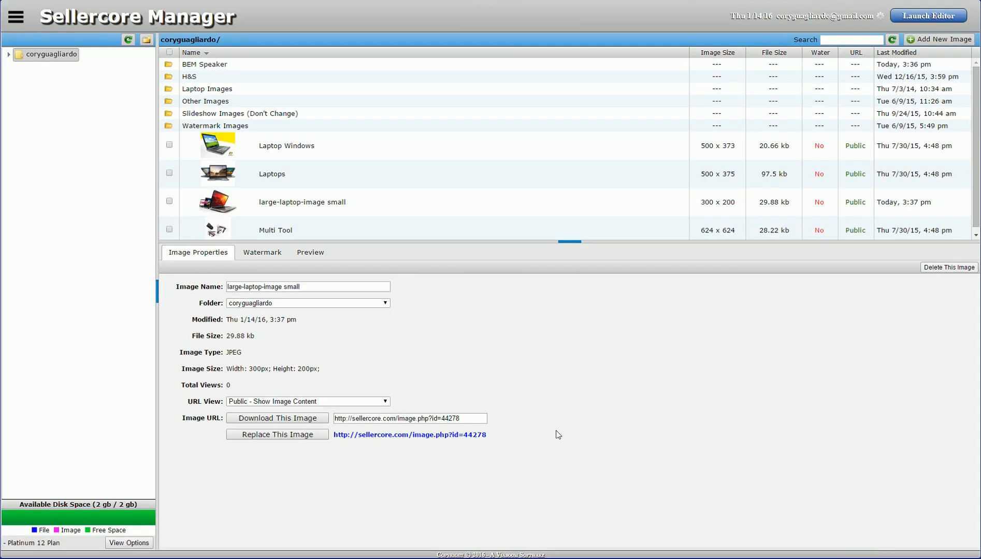
key("ctrl+Tab")
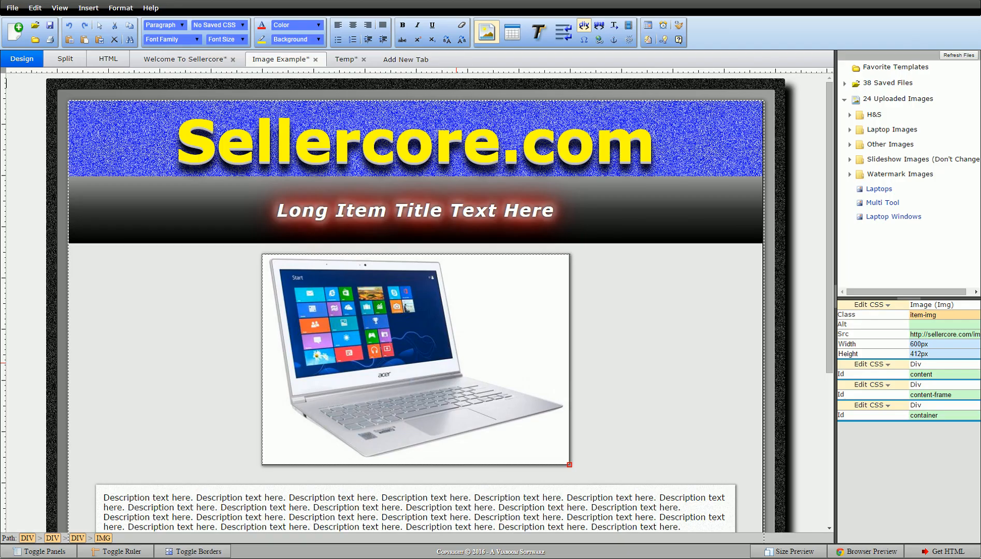
left_click(179, 59)
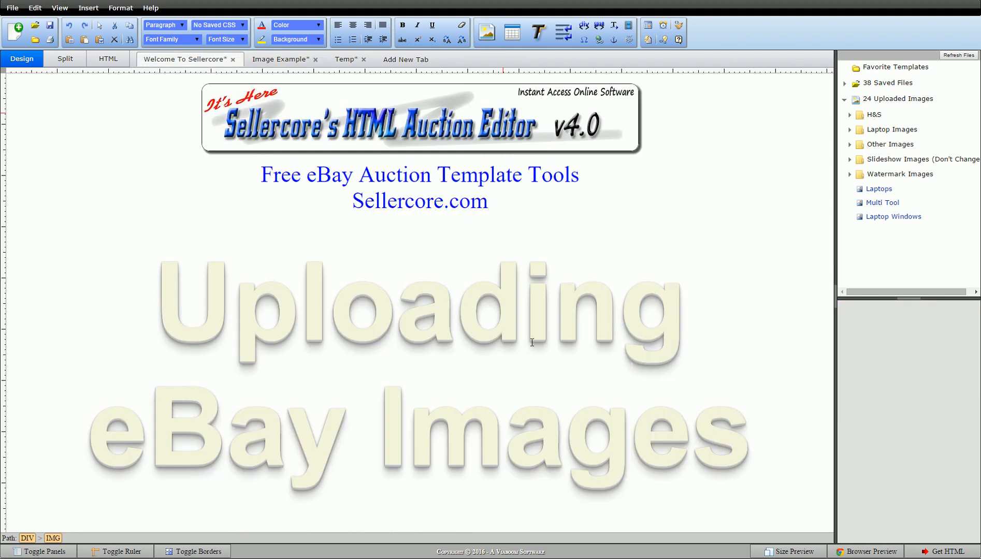